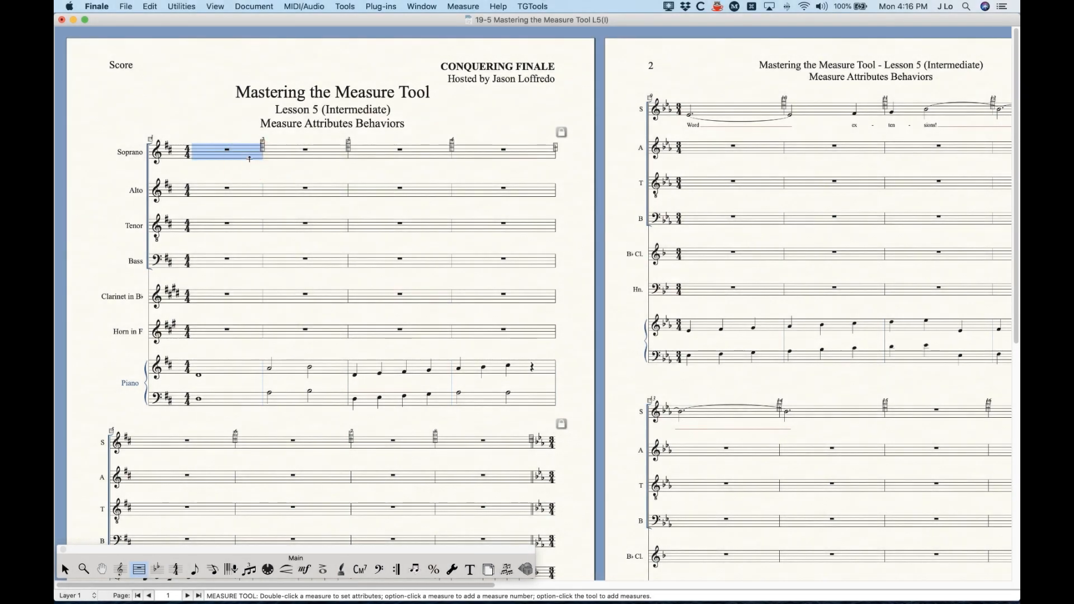
- Set measure 4 to begin a new staff system in its measure attributes
{"action": "key", "text": "Return"}
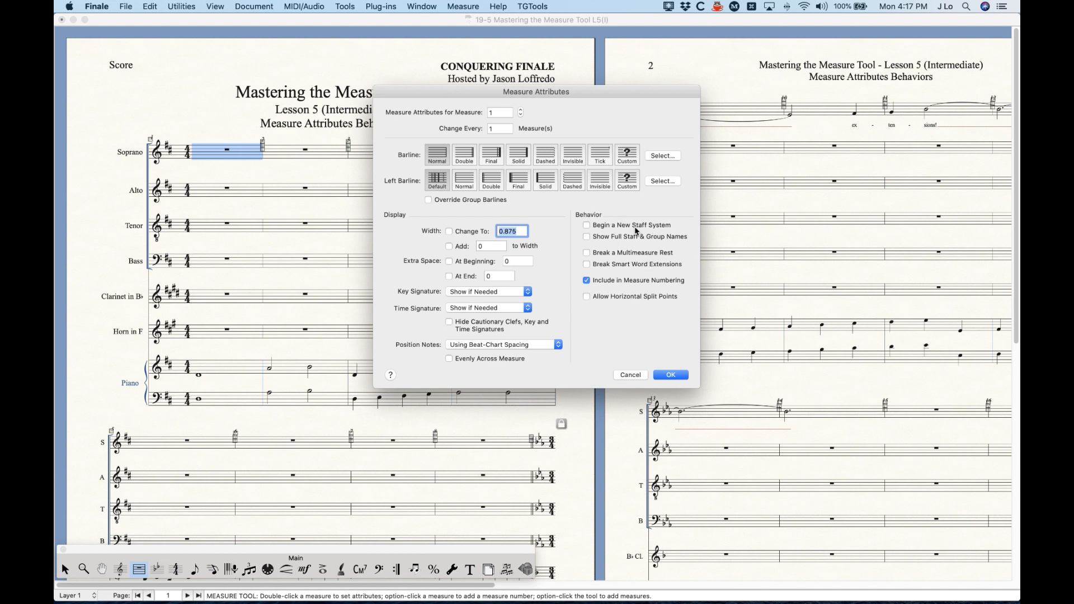
{"action": "left_click", "coordinate": [631, 375]}
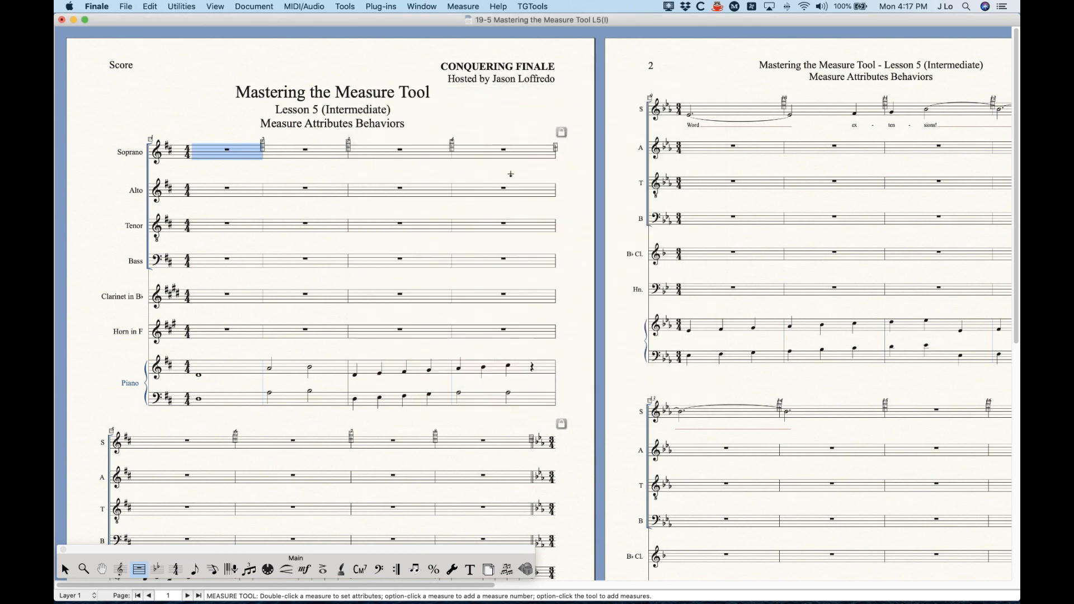
{"action": "left_click", "coordinate": [474, 150]}
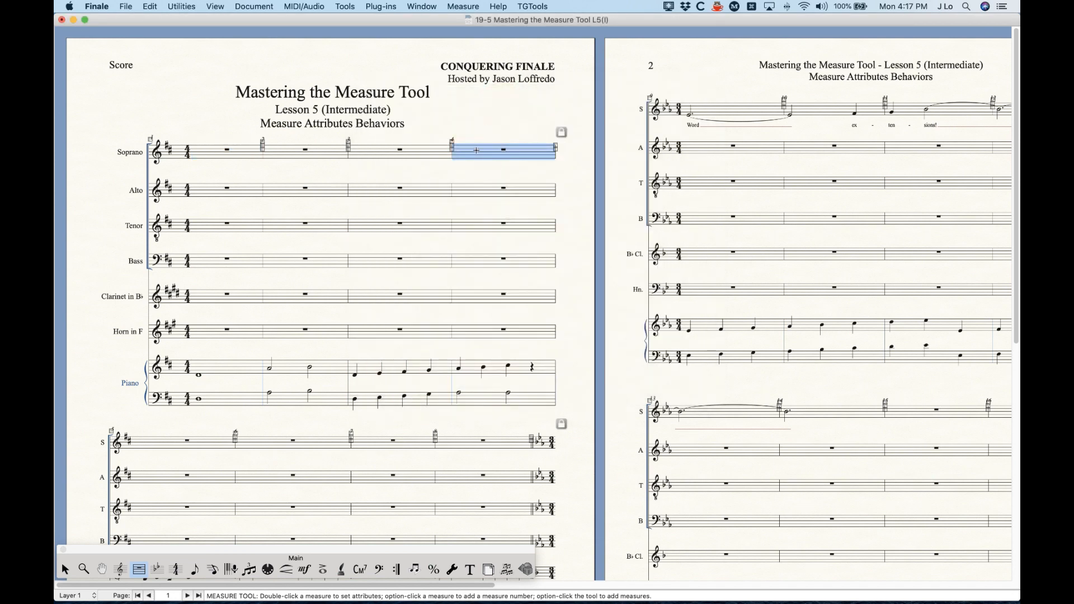
{"action": "key", "text": "Return"}
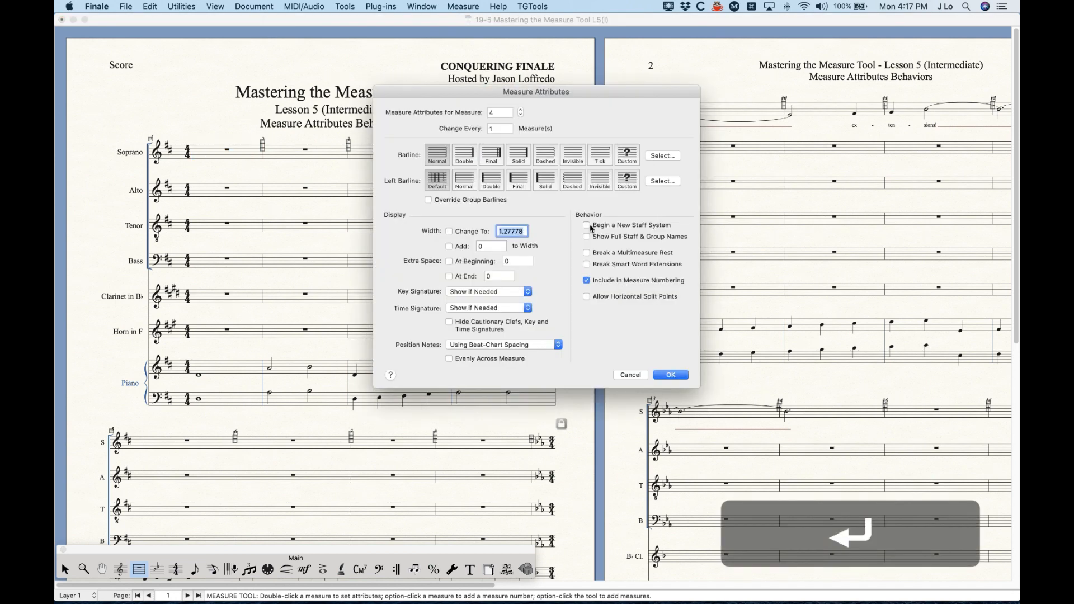
{"action": "left_click", "coordinate": [587, 226]}
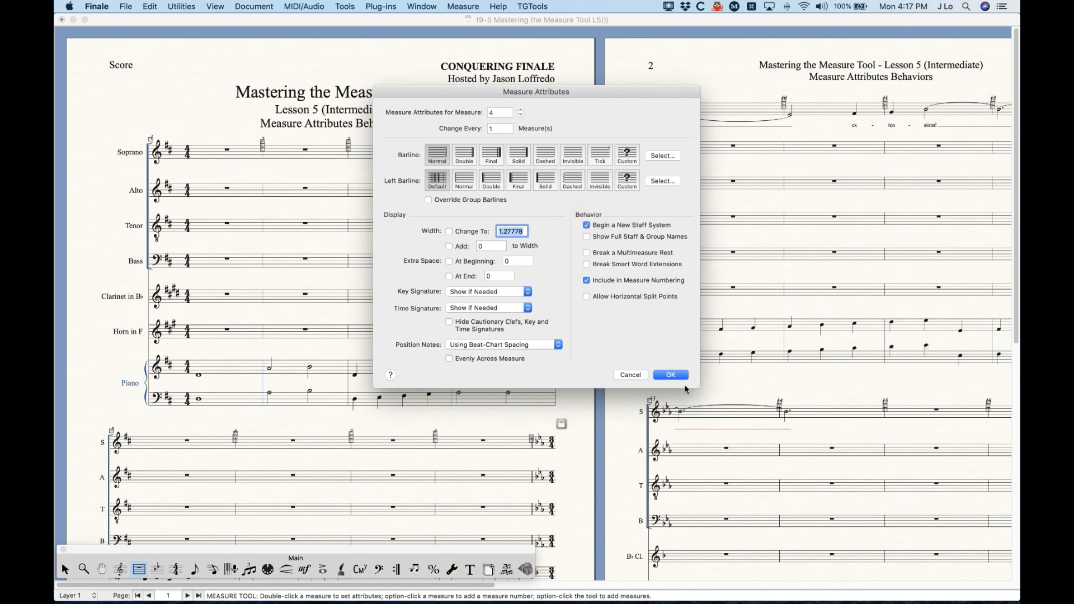
{"action": "left_click", "coordinate": [660, 375]}
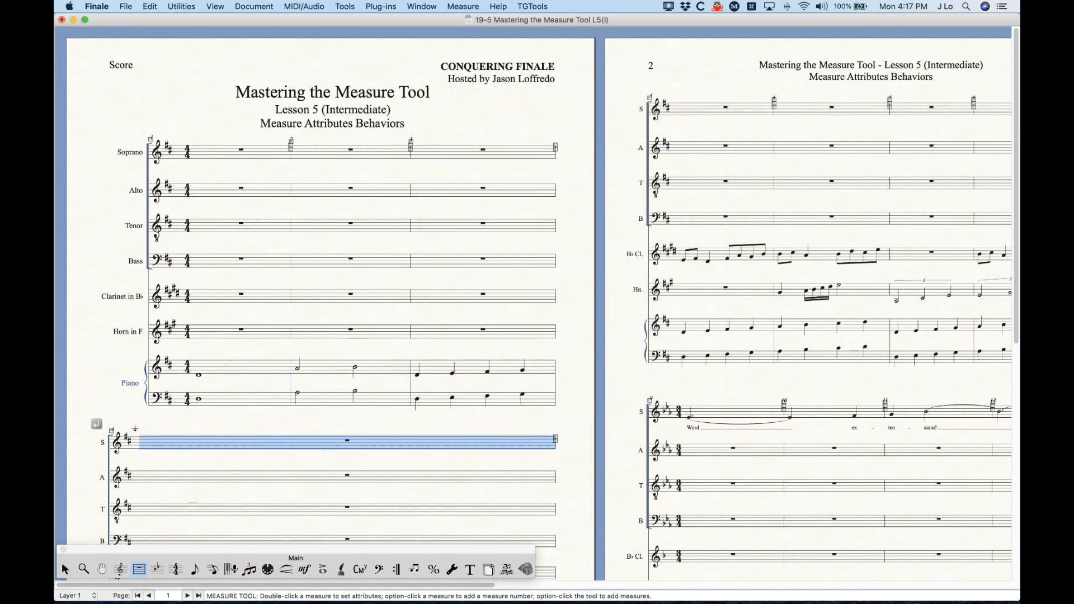
- Examine the system starting at measure 4 and check that measure's behavior settings
{"action": "scroll", "coordinate": [155, 451], "scroll_direction": "down", "scroll_amount": 2}
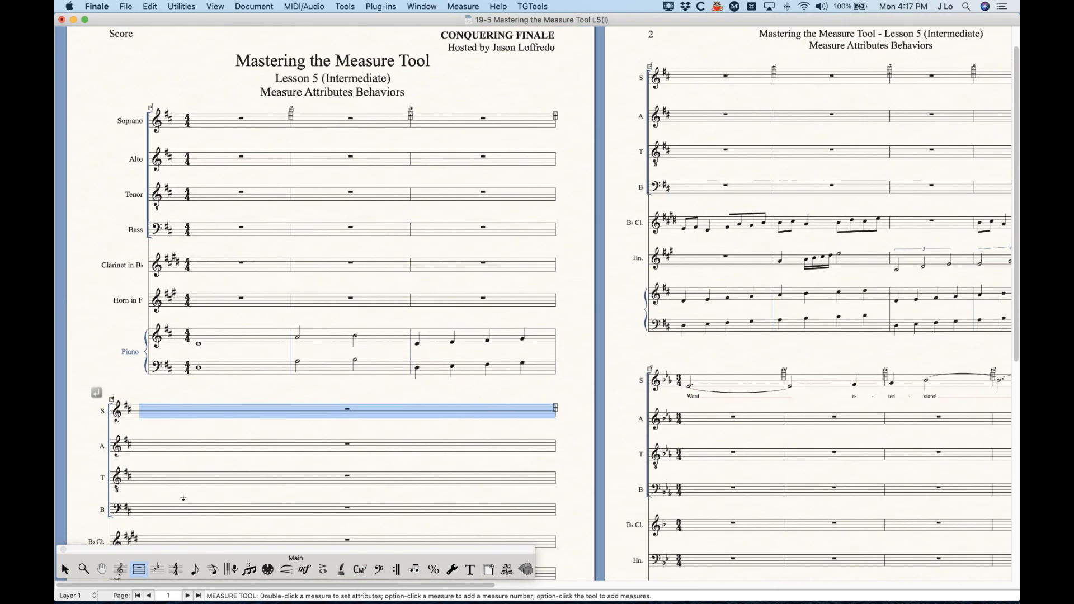
{"action": "left_click", "coordinate": [65, 569]}
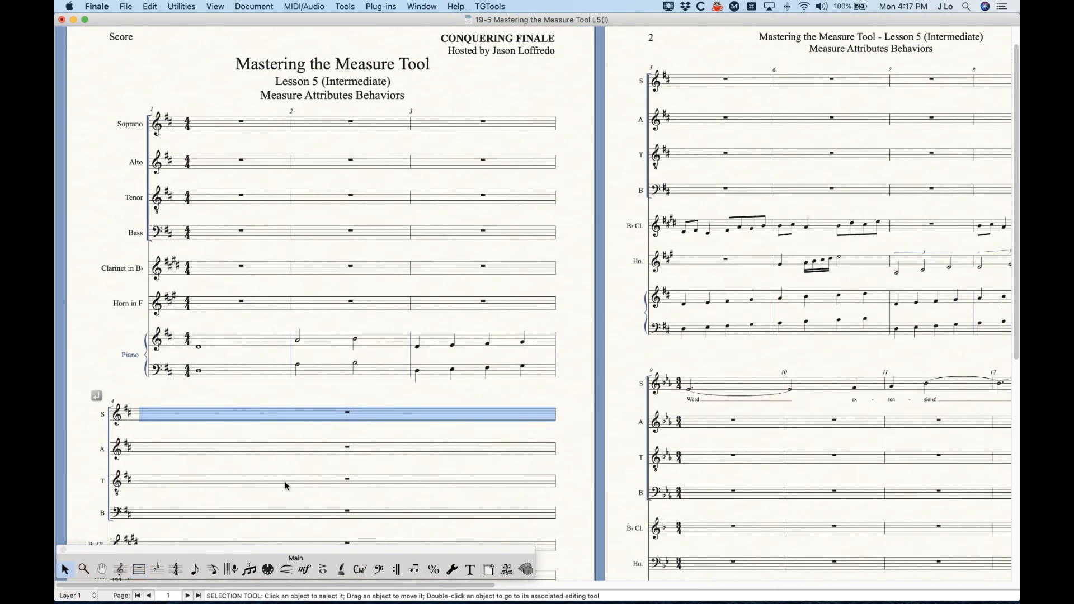
{"action": "key", "text": "super+minus"}
{"action": "key", "text": "super+minus"}
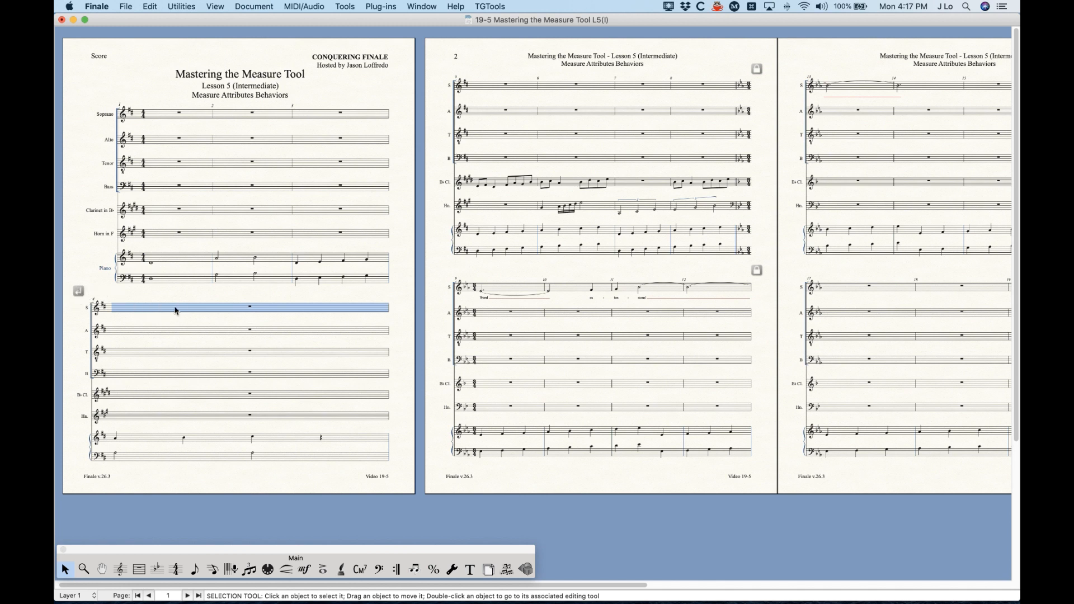
{"action": "key", "text": "shift"}
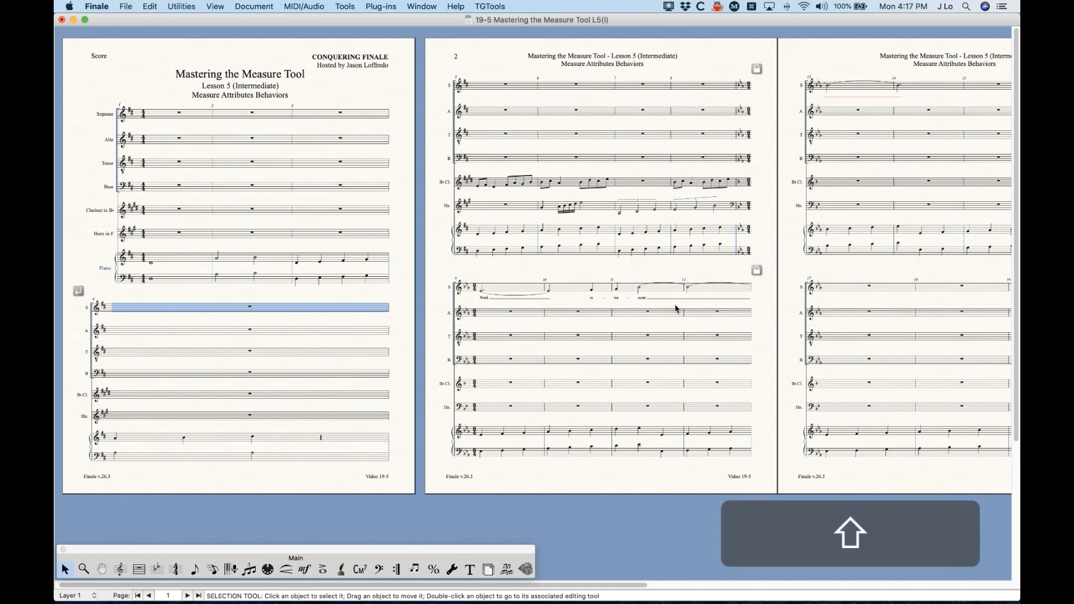
{"action": "left_click", "coordinate": [139, 570]}
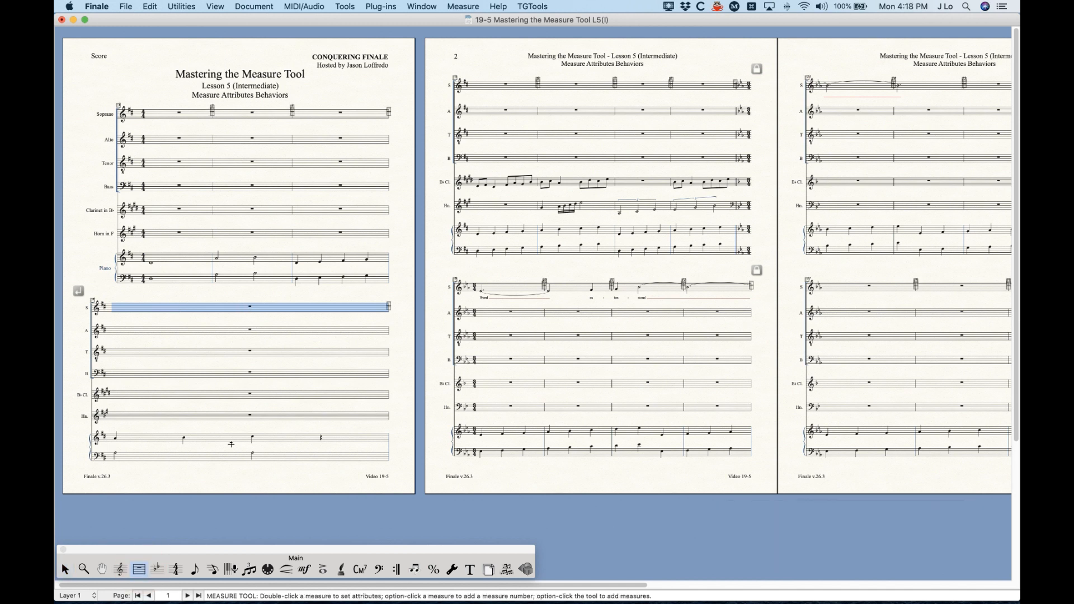
{"action": "key", "text": "Return"}
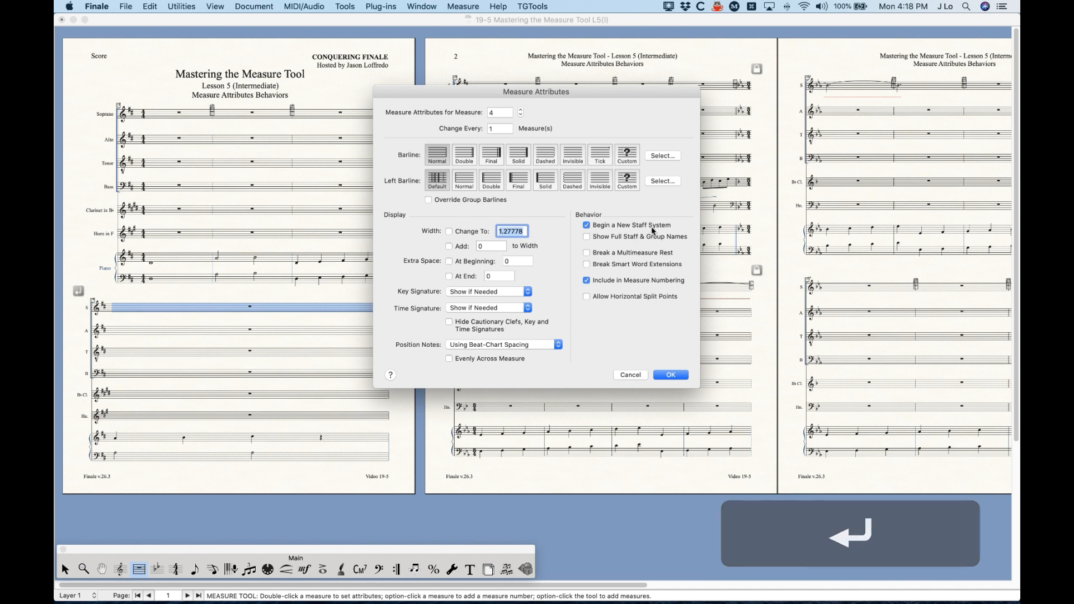
{"action": "left_click", "coordinate": [669, 376]}
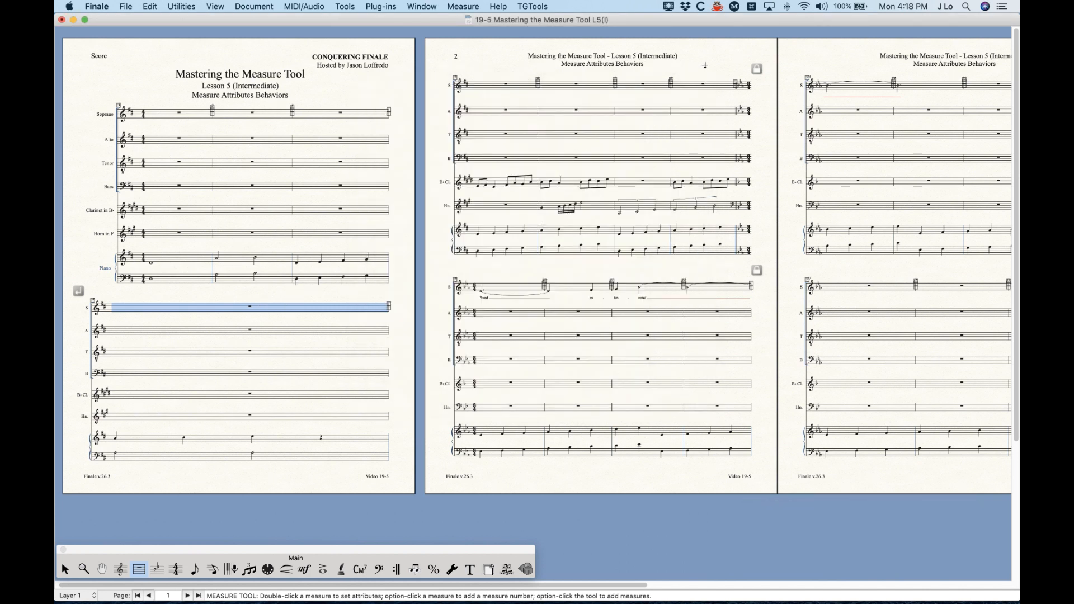
- Insert a stack of 12 measures before measure 2
{"action": "left_click", "coordinate": [65, 569]}
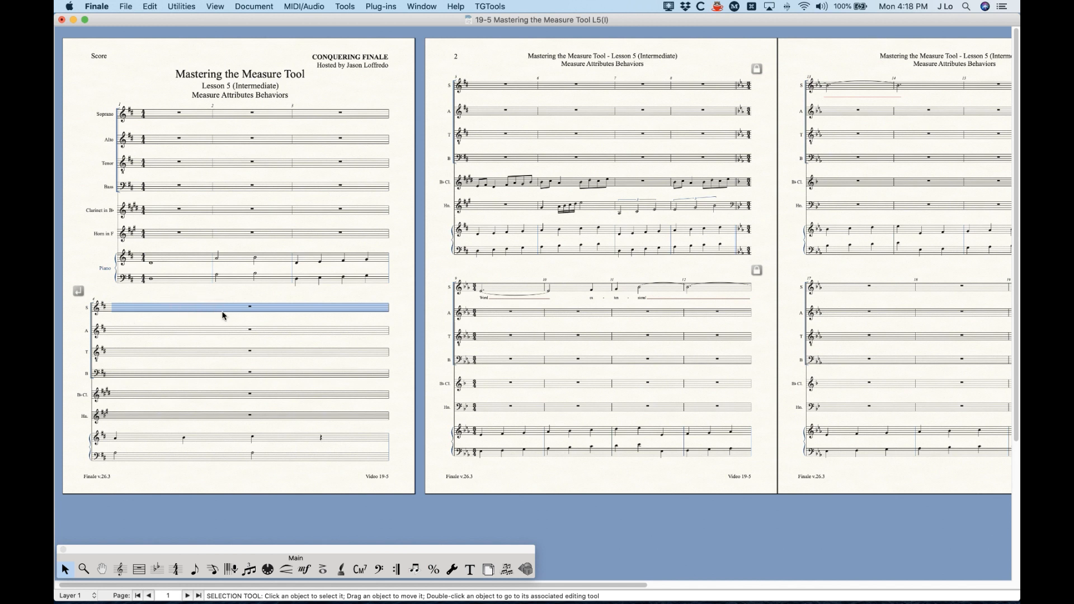
{"action": "left_click", "coordinate": [253, 116]}
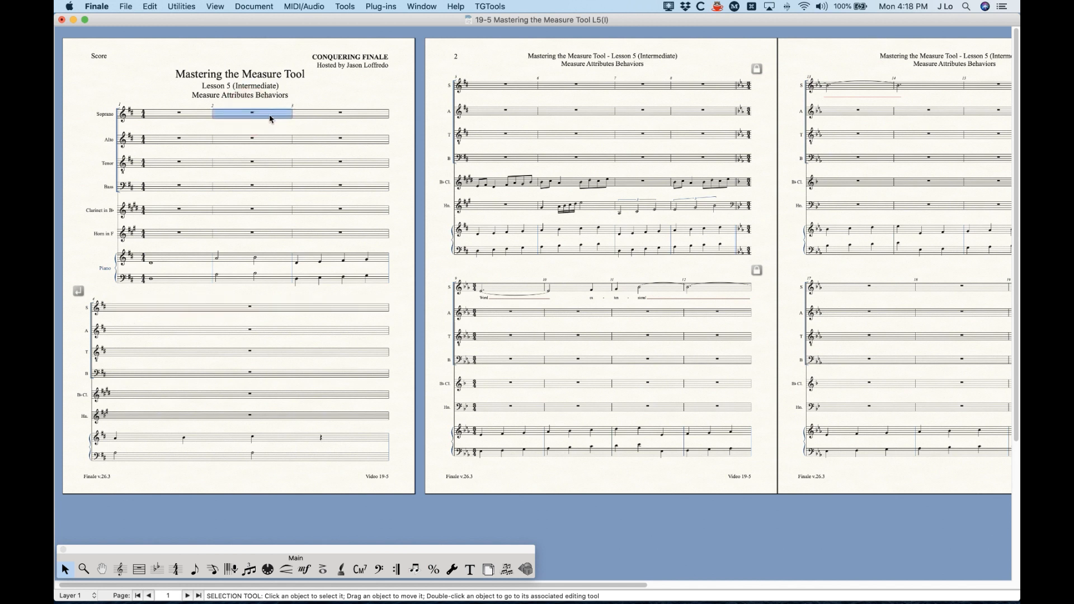
{"action": "right_click", "coordinate": [268, 117]}
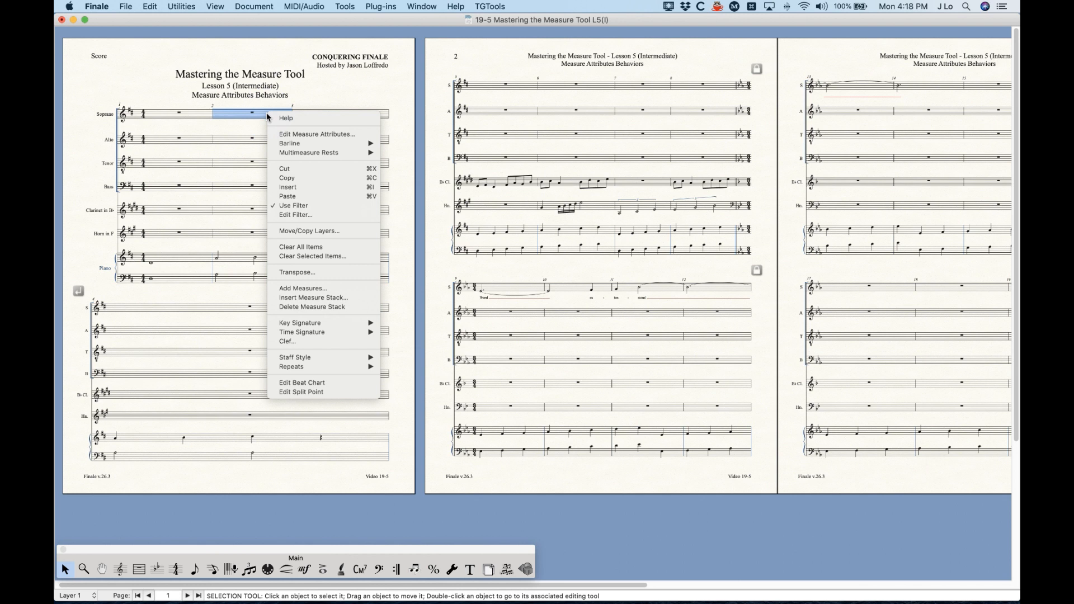
{"action": "left_click", "coordinate": [330, 297]}
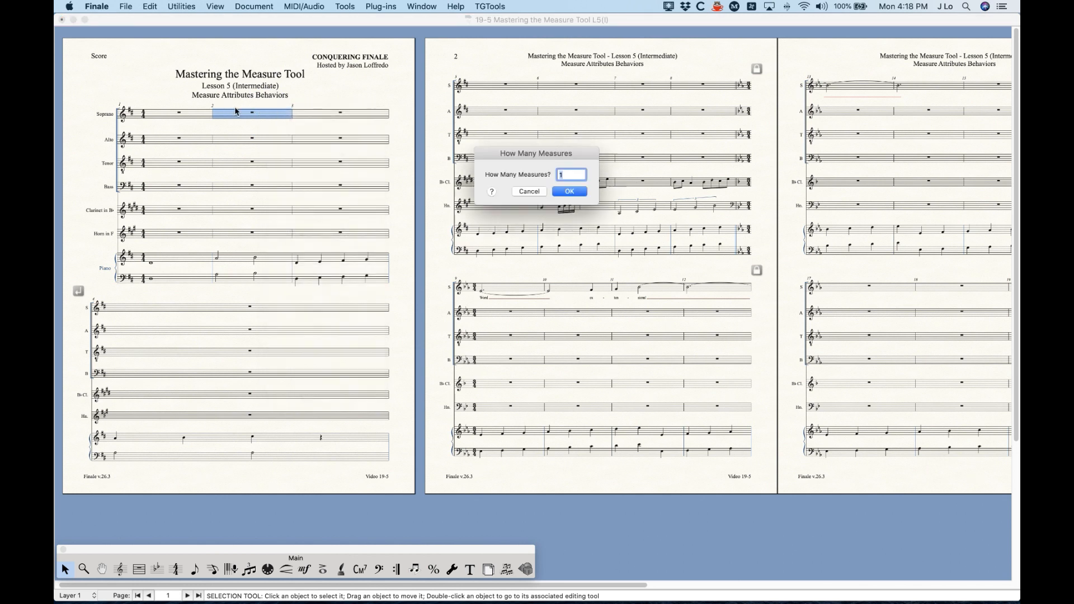
{"action": "type", "text": "12"}
{"action": "left_click", "coordinate": [569, 192]}
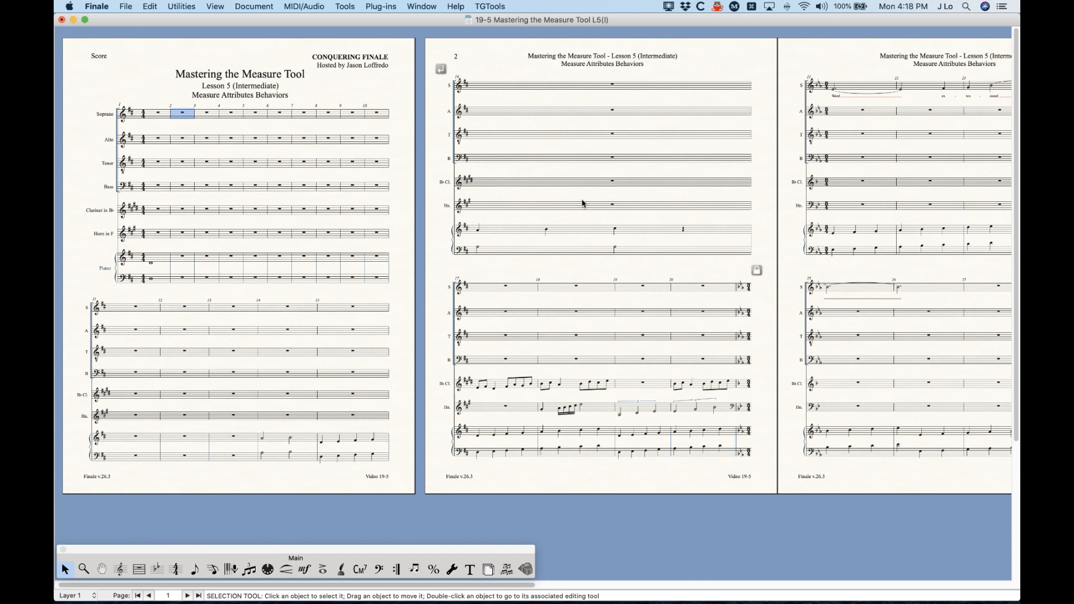
- Turn off Begin a New Staff System for measure 16 and check the setting in its attributes
{"action": "left_click", "coordinate": [530, 87]}
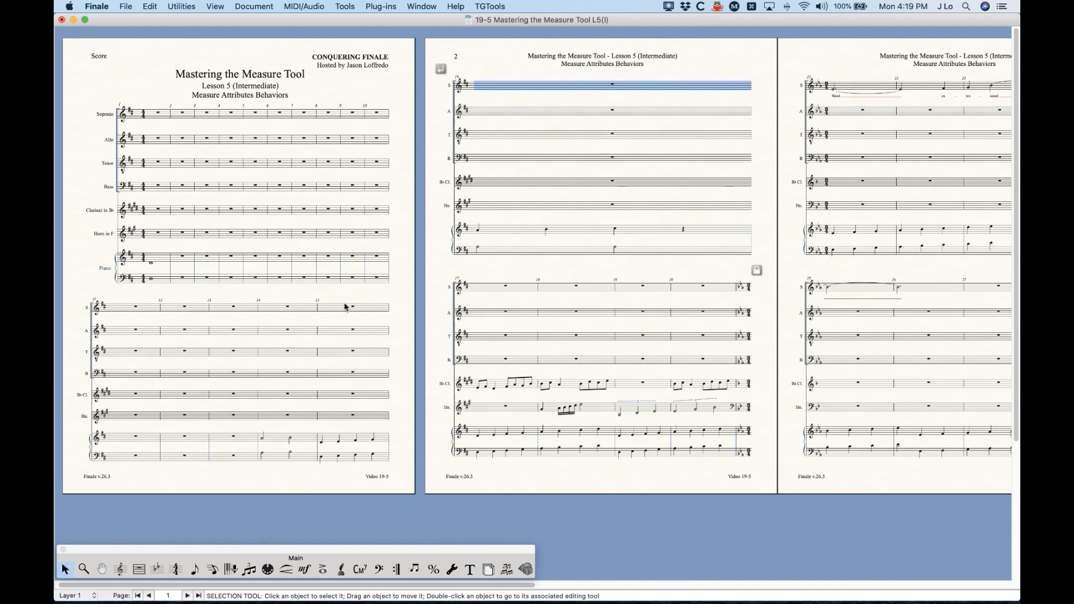
{"action": "left_click", "coordinate": [140, 569]}
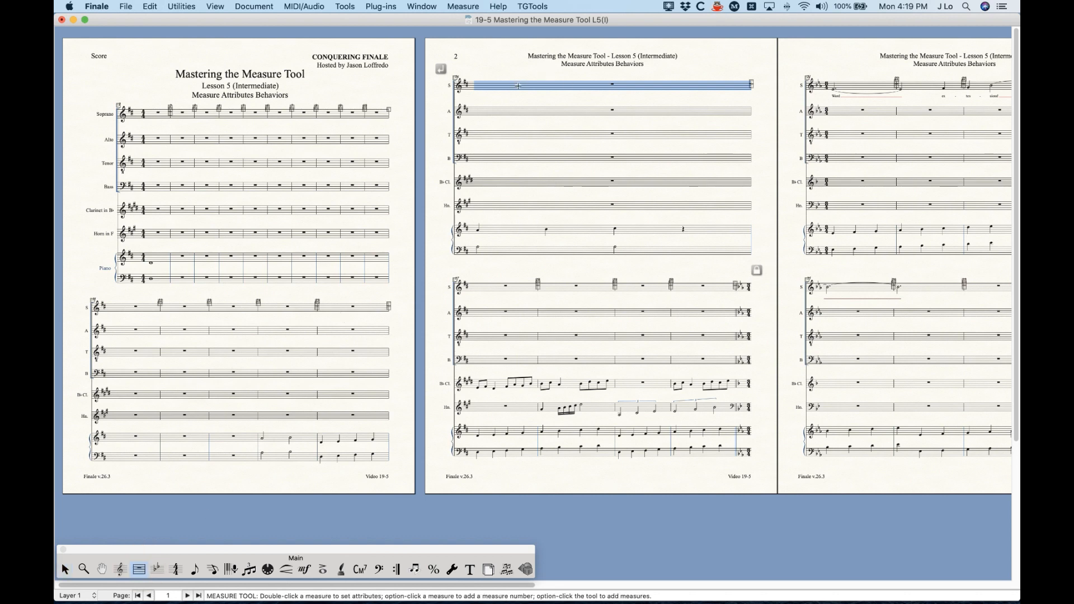
{"action": "key", "text": "Return"}
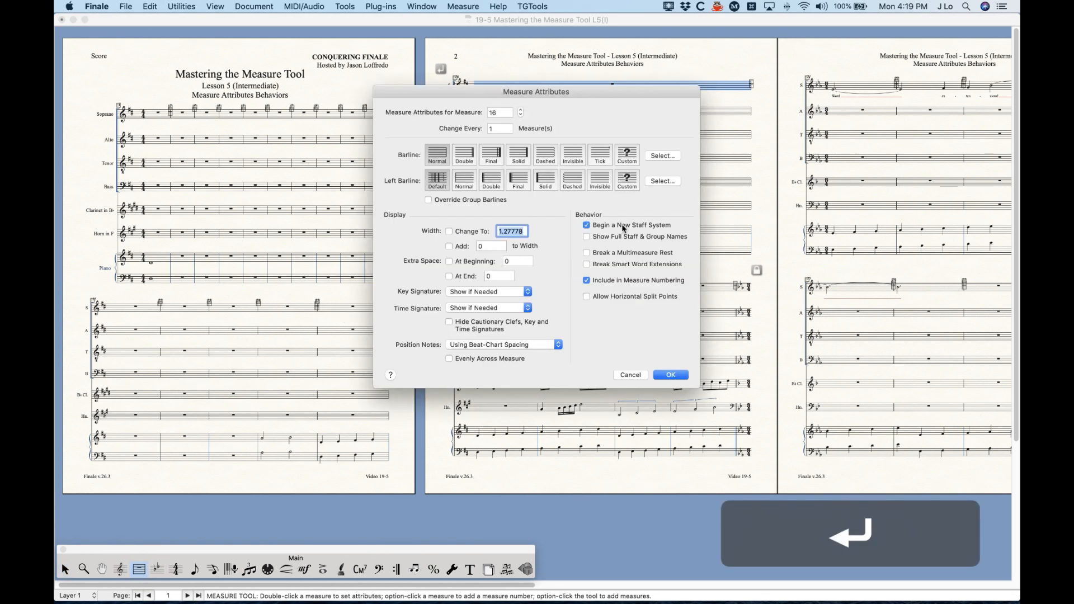
{"action": "left_click", "coordinate": [674, 375]}
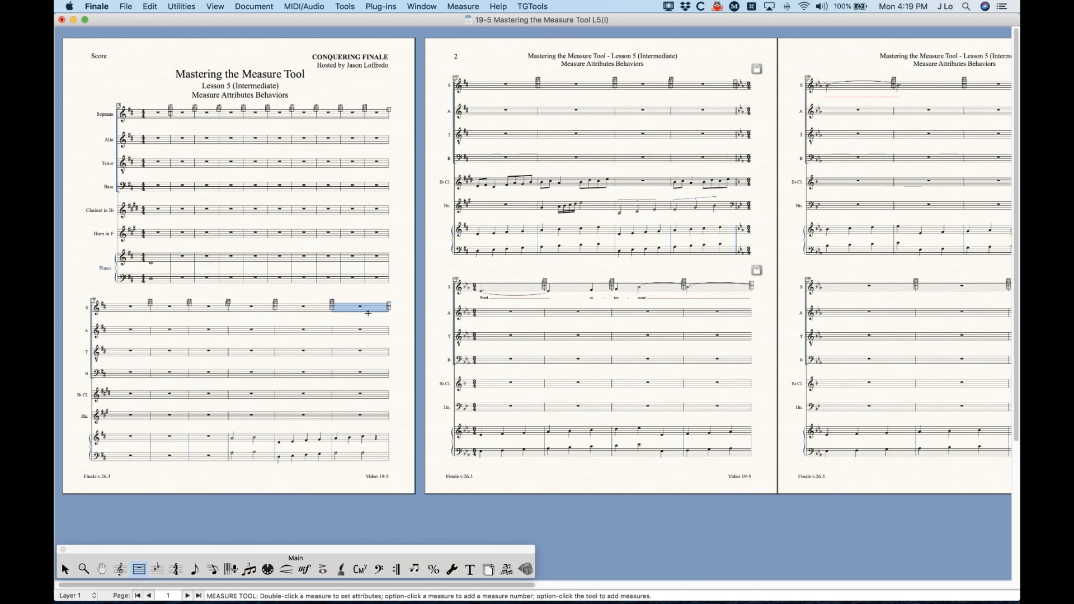
{"action": "key", "text": "Return"}
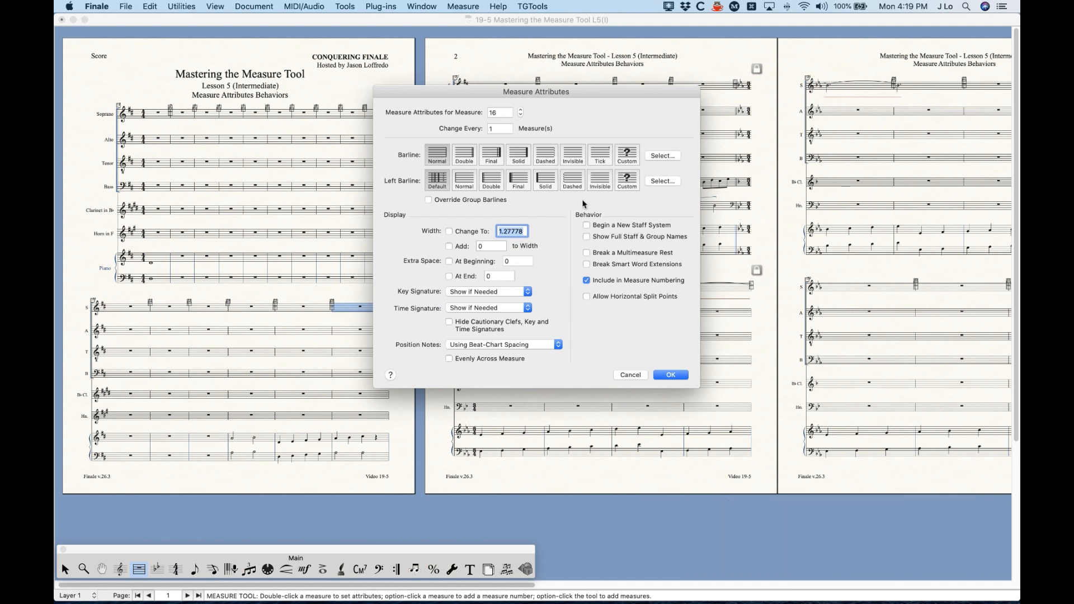
{"action": "left_click", "coordinate": [629, 374]}
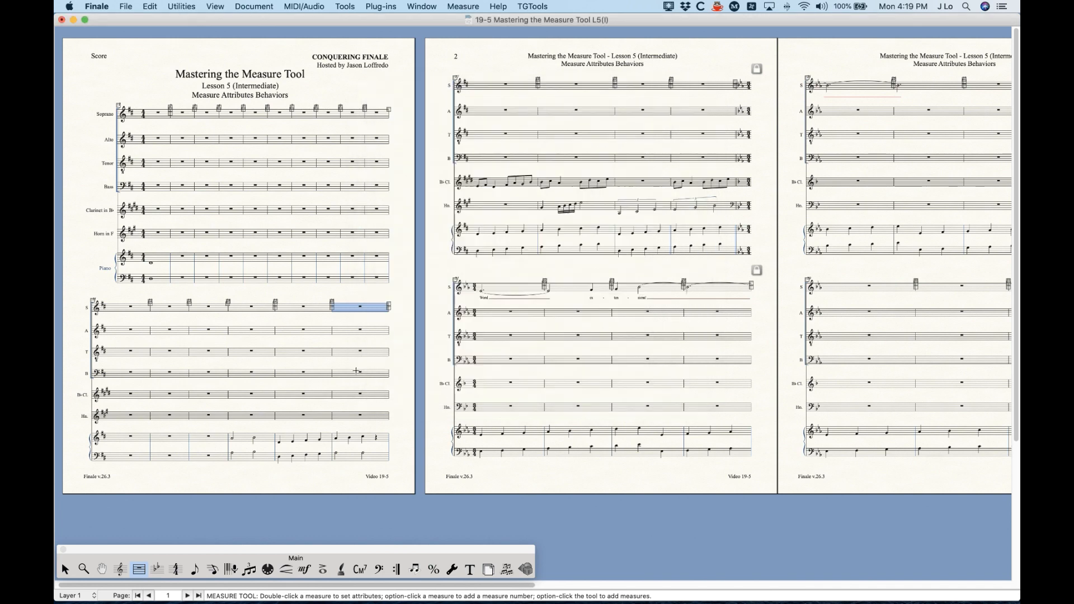
- Undo the measure 16 change, the 12 inserted measures and the new-system setting on measure 4
{"action": "key", "text": "Escape"}
{"action": "key", "text": "super+z"}
{"action": "key", "text": "super+z"}
{"action": "key", "text": "super+z"}
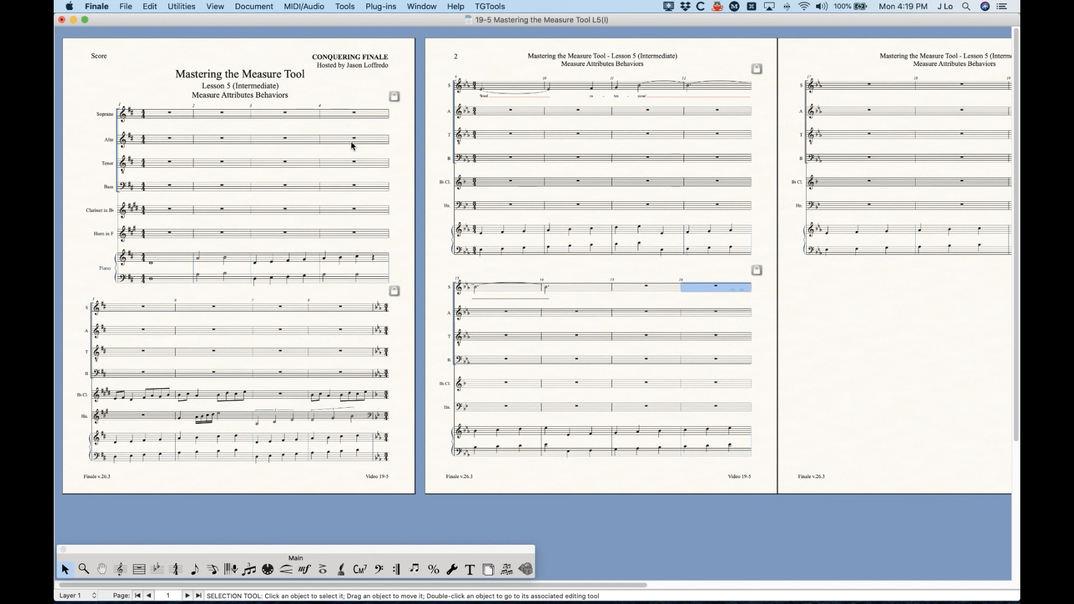
- Try inserting 12 measures before measure 2 without a forced system start at measure 4, and undo the insertion
{"action": "left_click", "coordinate": [360, 90]}
{"action": "left_click", "coordinate": [373, 110]}
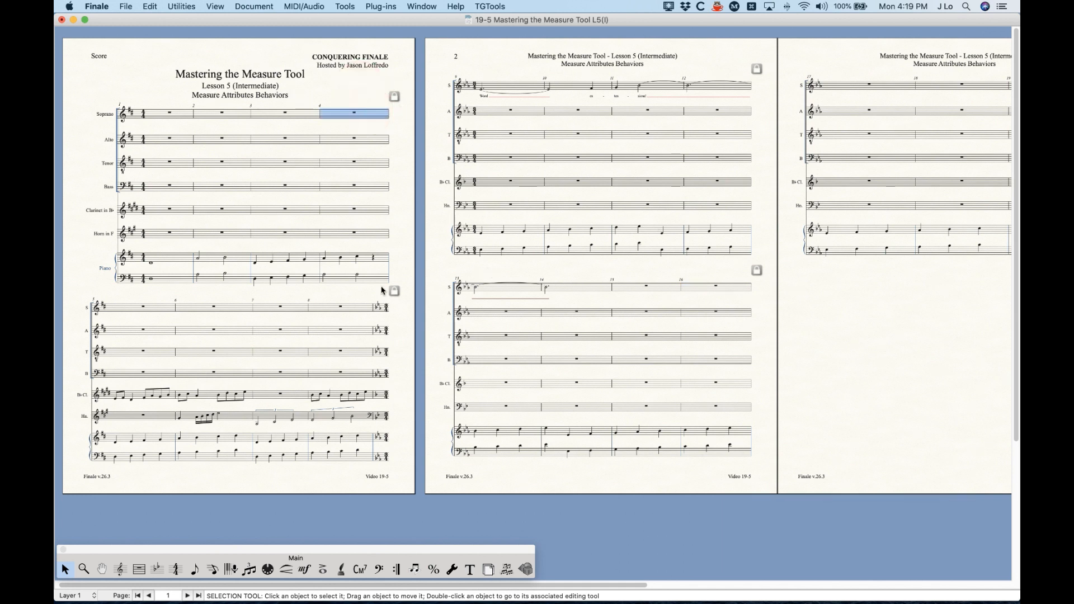
{"action": "left_click", "coordinate": [237, 117]}
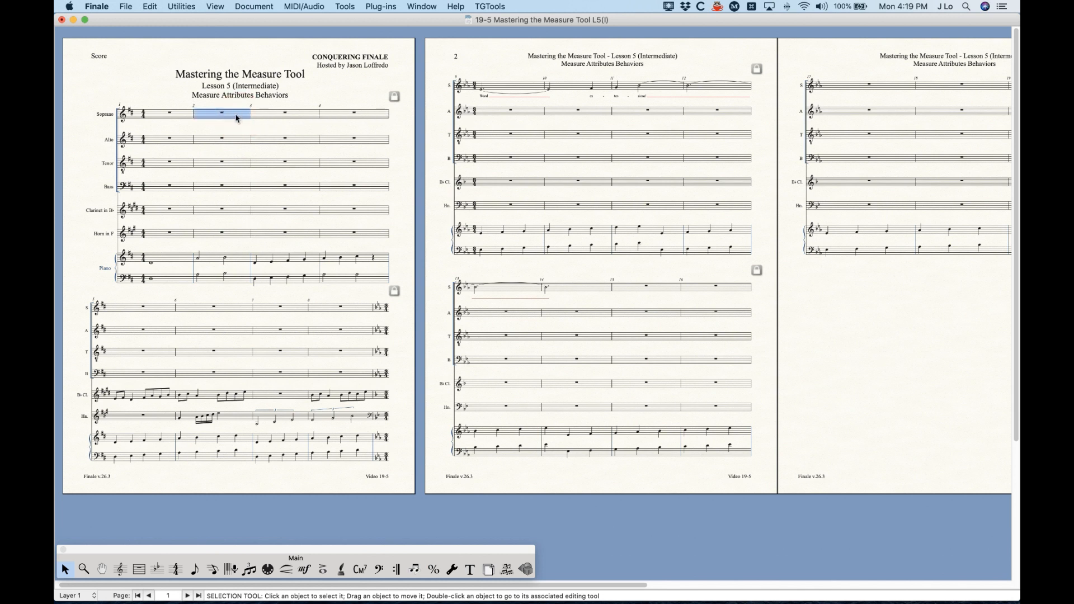
{"action": "right_click", "coordinate": [237, 117]}
{"action": "left_click", "coordinate": [280, 301]}
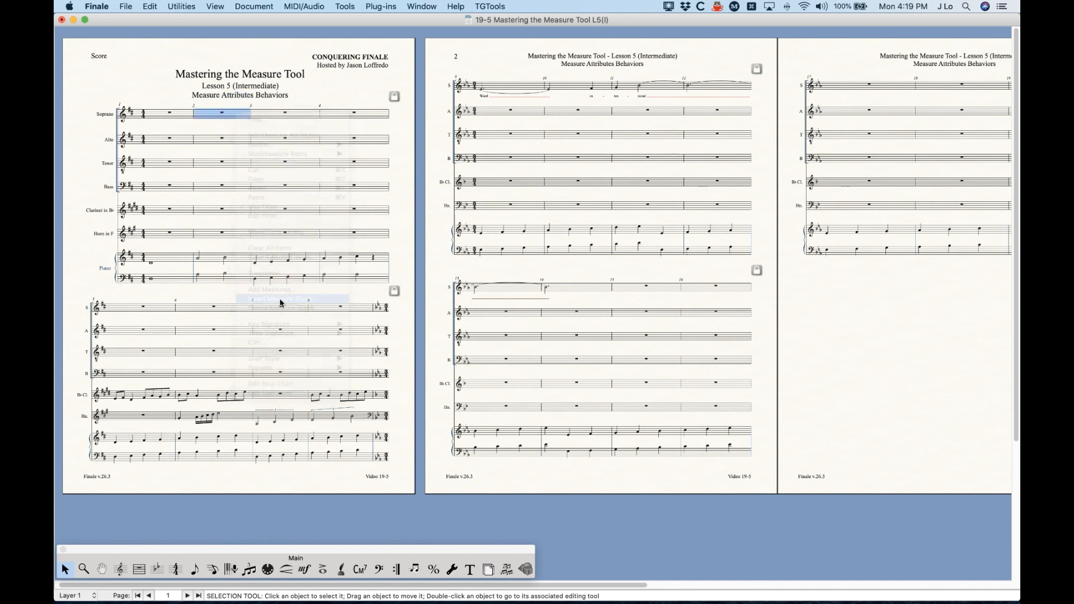
{"action": "type", "text": "12"}
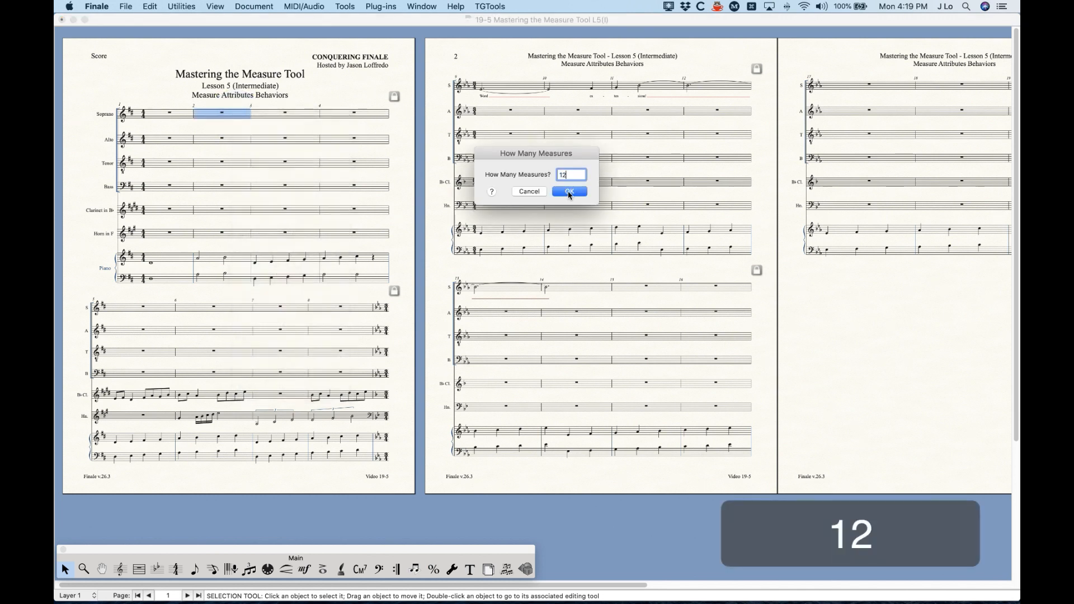
{"action": "left_click", "coordinate": [583, 194]}
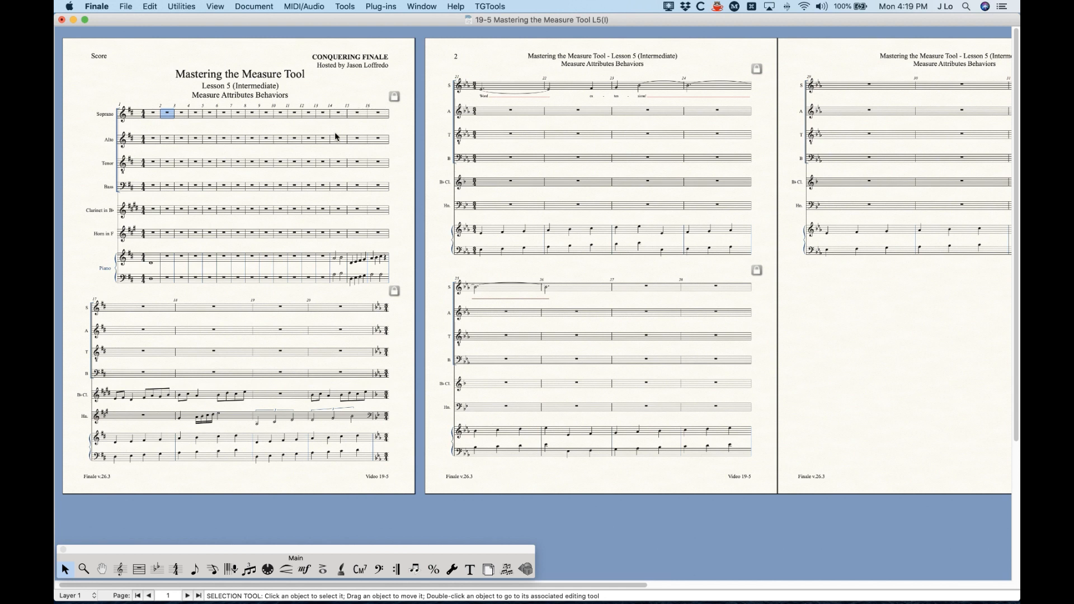
{"action": "key", "text": "super+z"}
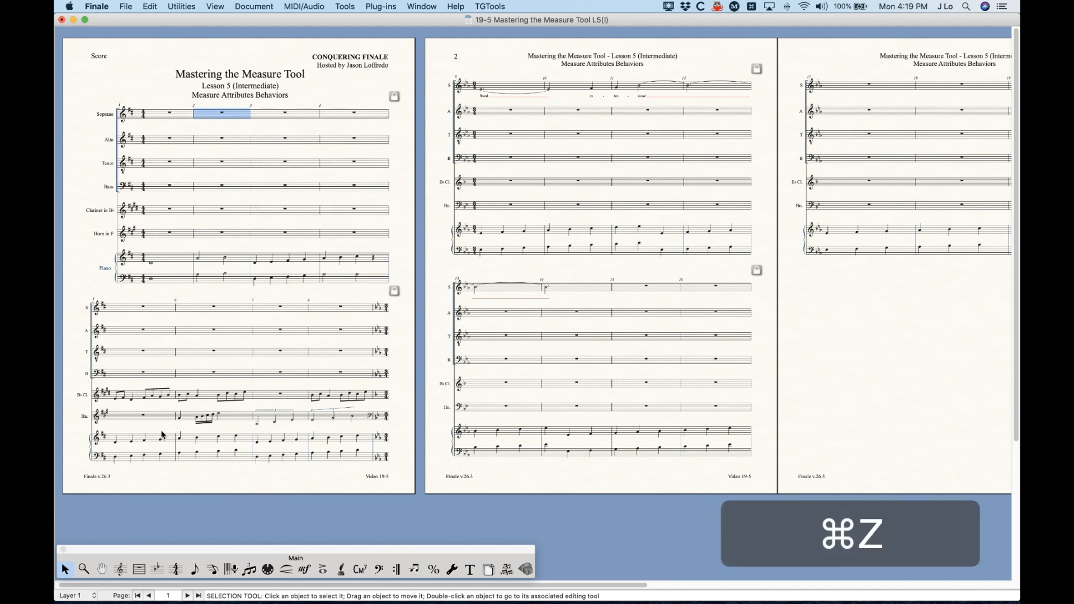
- Make measure 4 begin a new staff system and show full staff and group names
{"action": "left_click", "coordinate": [138, 569]}
{"action": "double_click", "coordinate": [367, 113]}
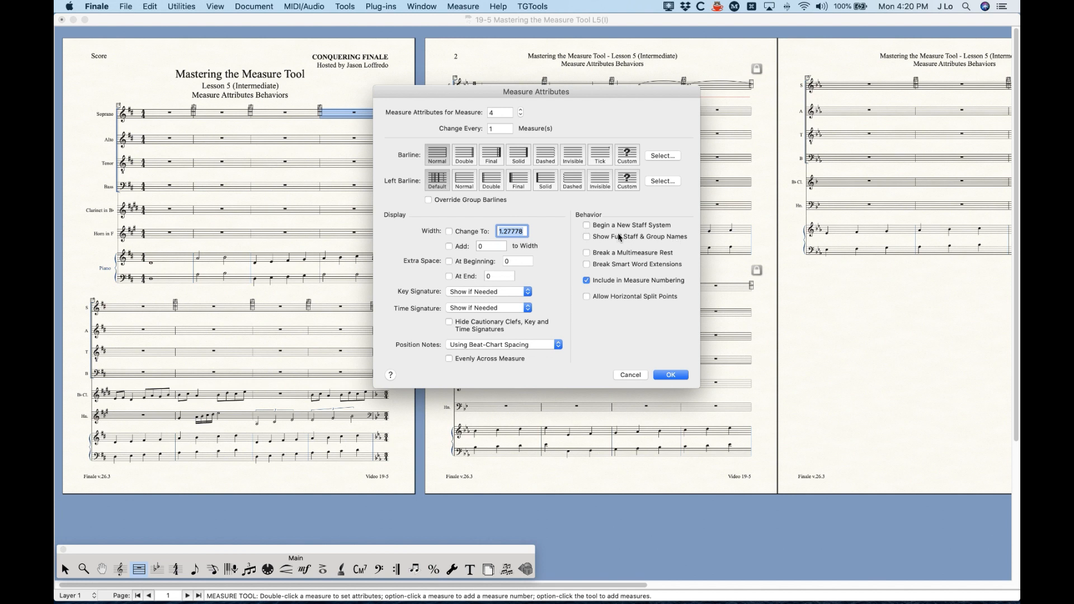
{"action": "left_click", "coordinate": [587, 237]}
{"action": "left_click", "coordinate": [670, 375]}
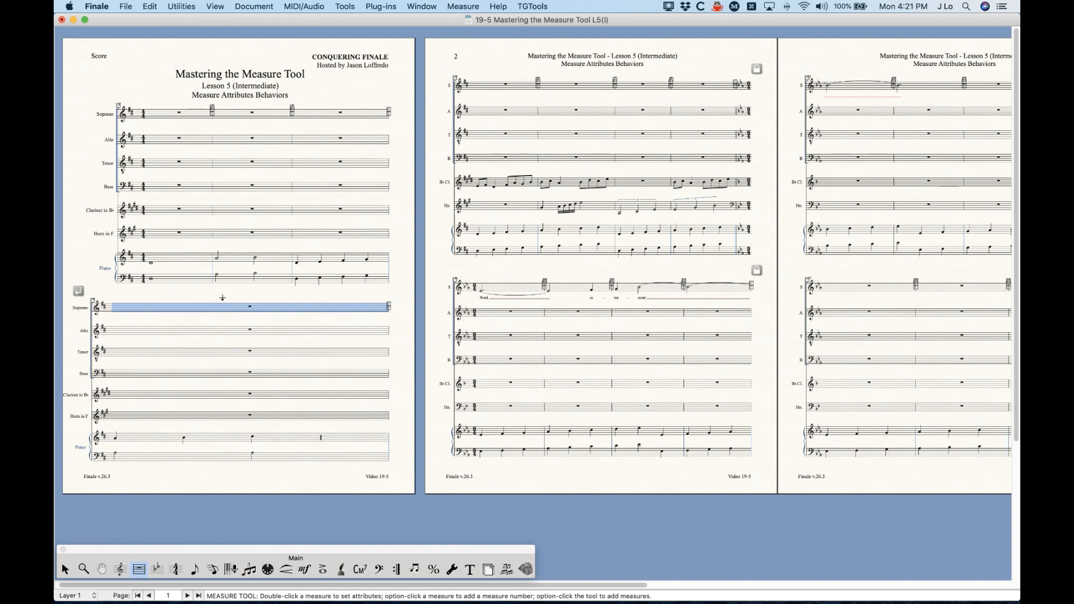
{"action": "key", "text": "super+equal"}
{"action": "key", "text": "super+equal"}
{"action": "key", "text": "super+equal"}
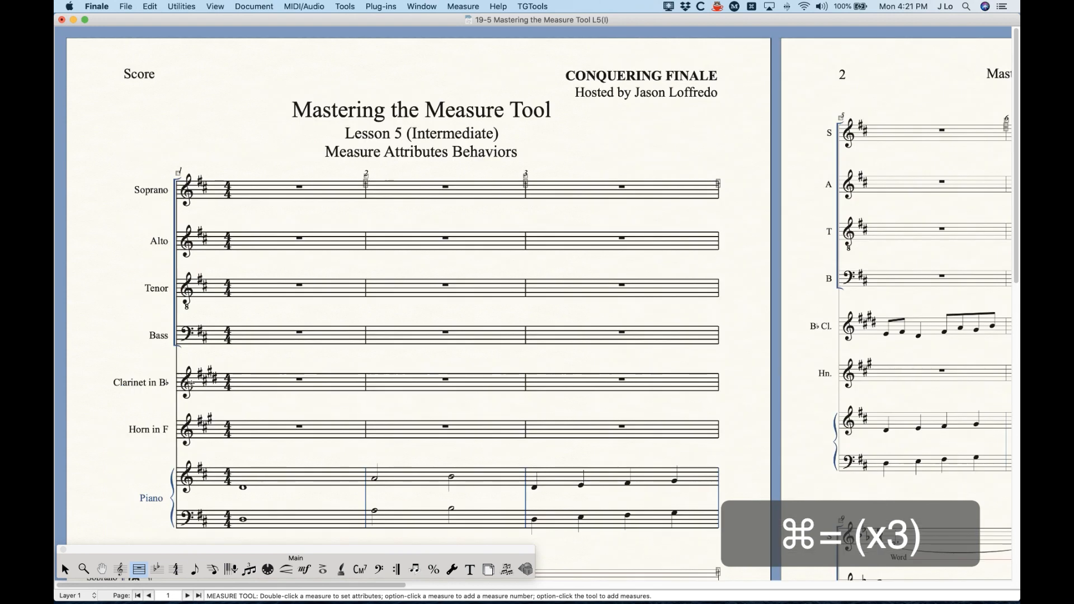
{"action": "scroll", "coordinate": [195, 382], "scroll_direction": "down", "scroll_amount": 10}
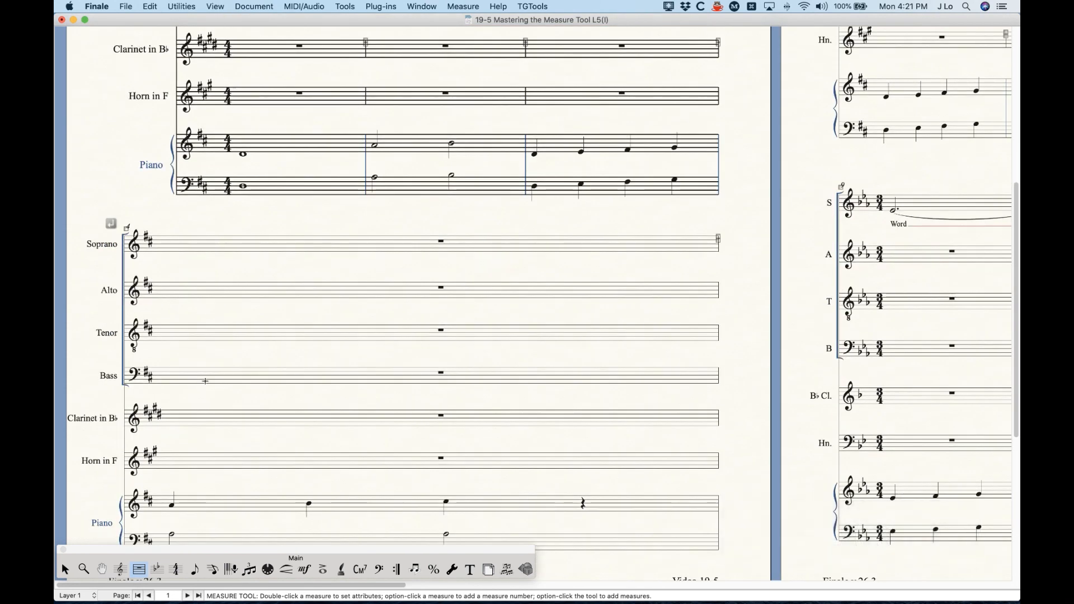
- Try turning off Show Full Staff & Group Names for measure 4, and undo that change together with its forced new-system setting
{"action": "scroll", "coordinate": [206, 380], "scroll_direction": "down", "scroll_amount": 4}
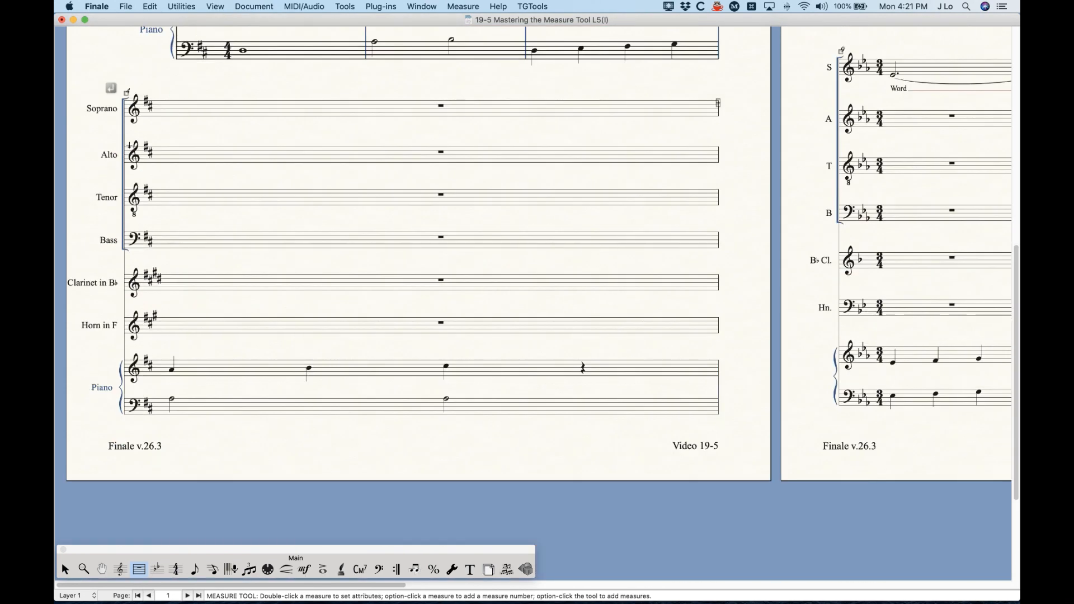
{"action": "scroll", "coordinate": [129, 145], "scroll_direction": "up", "scroll_amount": 2}
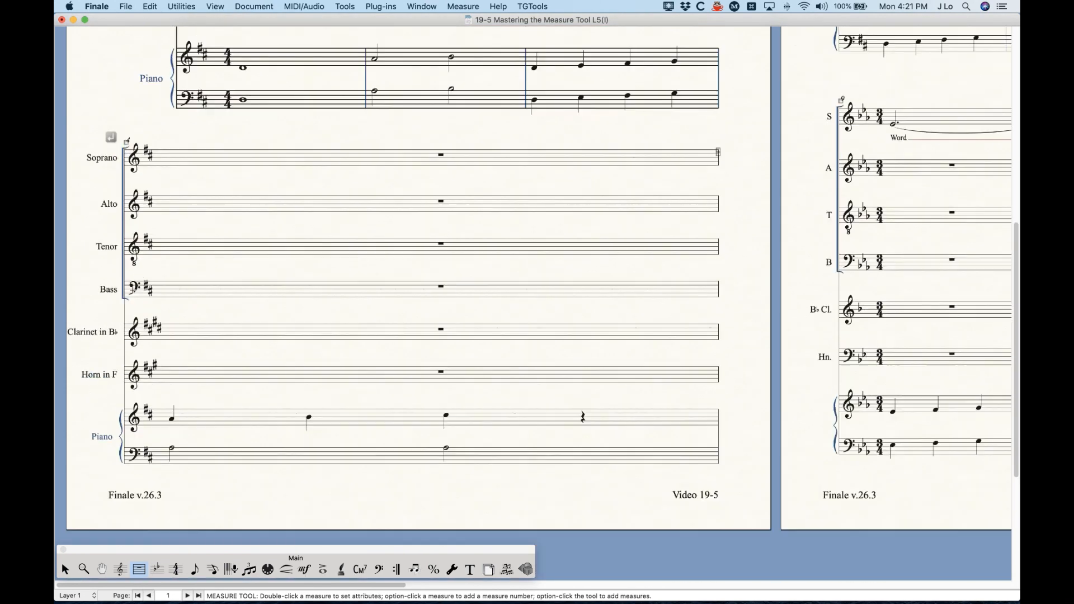
{"action": "left_click", "coordinate": [242, 159]}
{"action": "key", "text": "Return"}
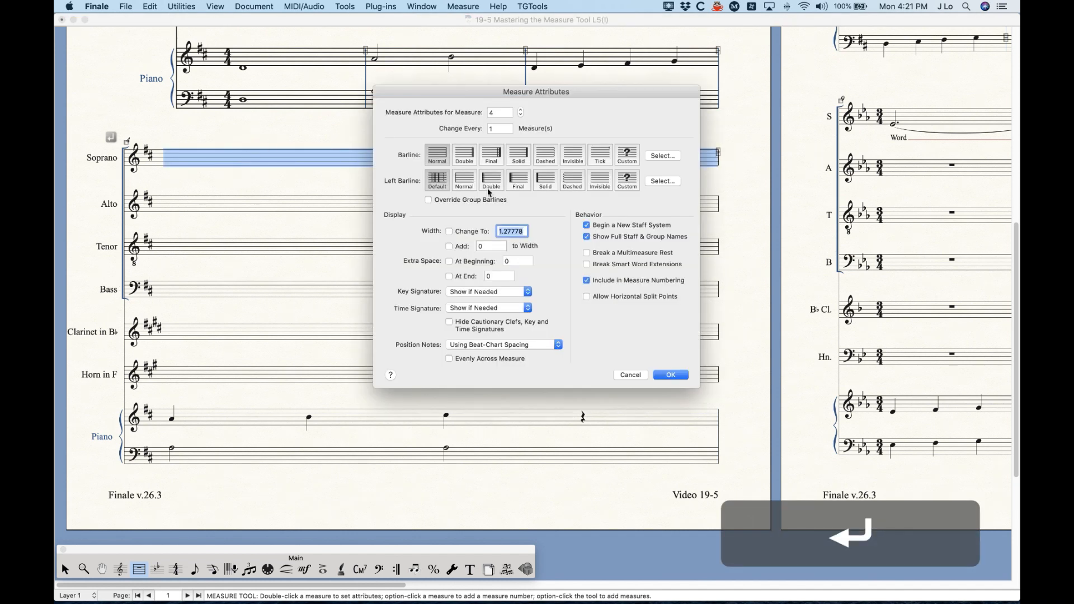
{"action": "left_click_drag", "start_coordinate": [588, 94], "coordinate": [606, 88]}
{"action": "left_click", "coordinate": [619, 233]}
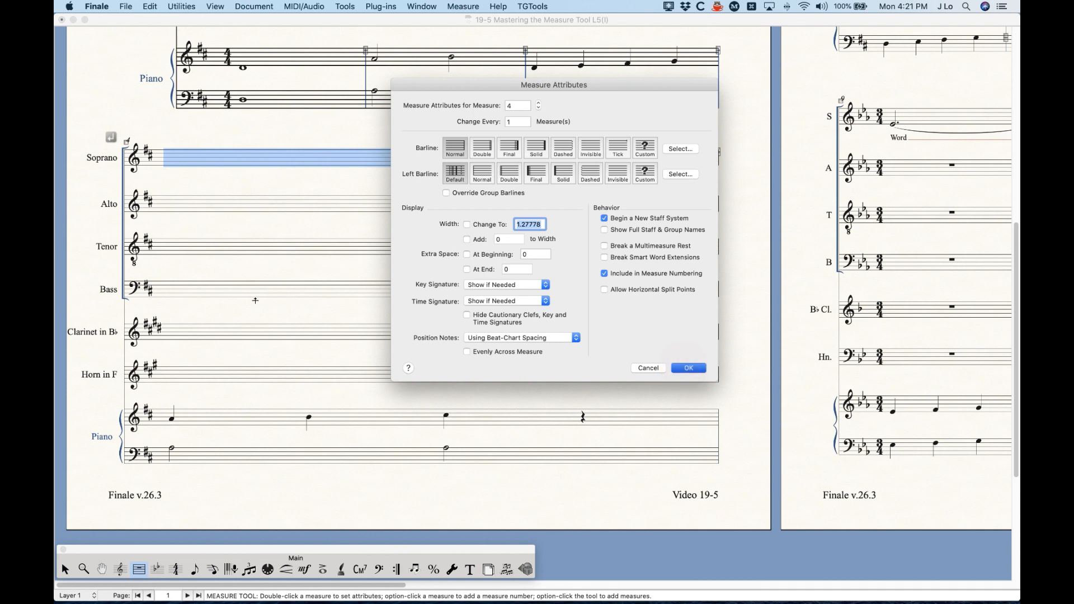
{"action": "key", "text": "Return"}
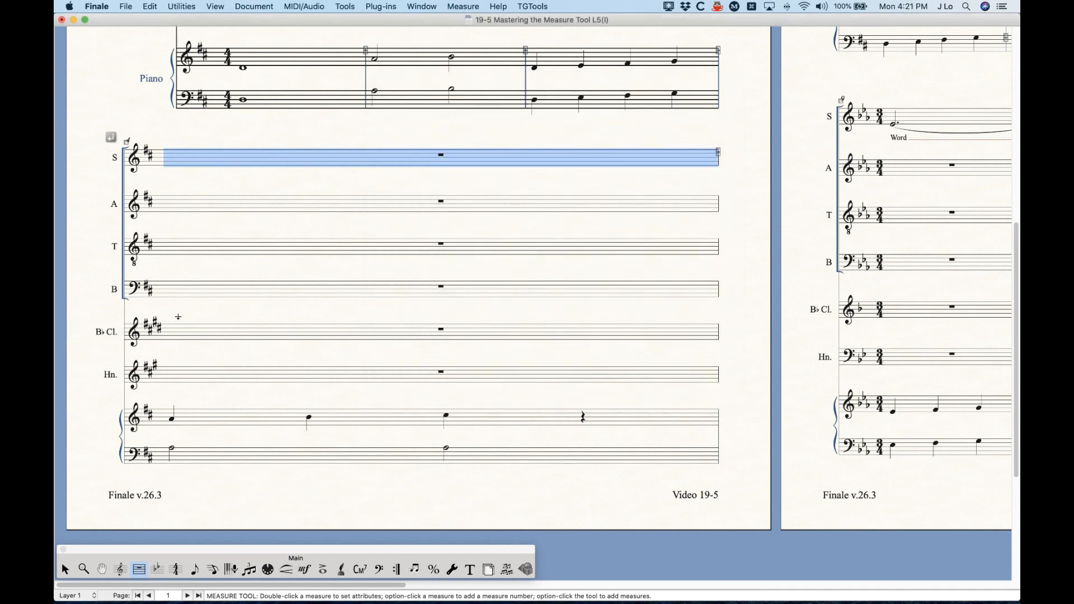
{"action": "key", "text": "super+z"}
{"action": "key", "text": "super+z"}
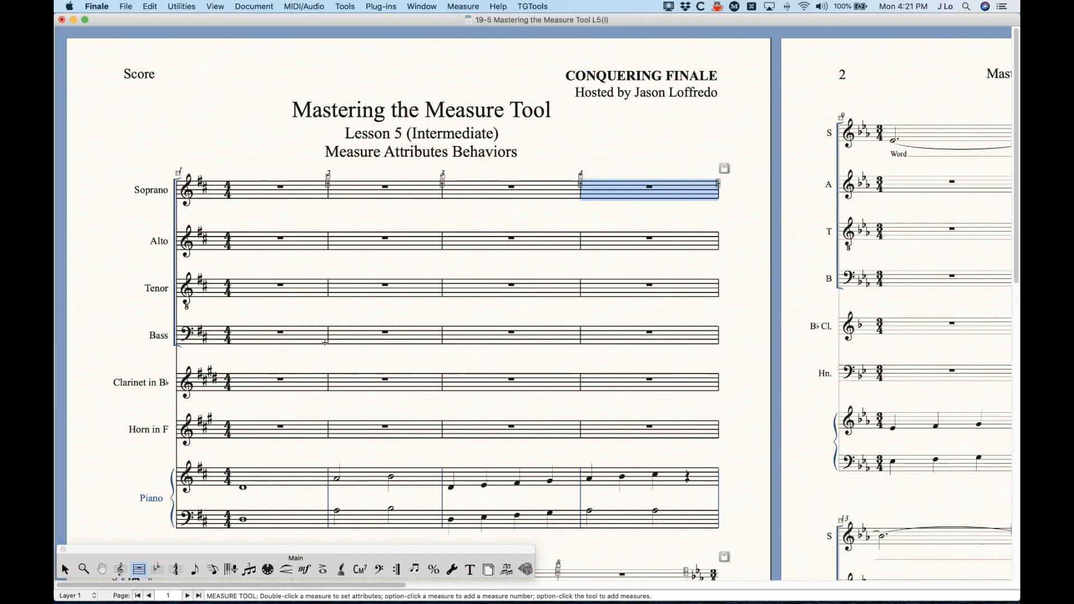
- Turn on Show Full Staff & Group Names for measure 4 while leaving Begin a New Staff System off
{"action": "key", "text": "super+minus"}
{"action": "key", "text": "super+minus"}
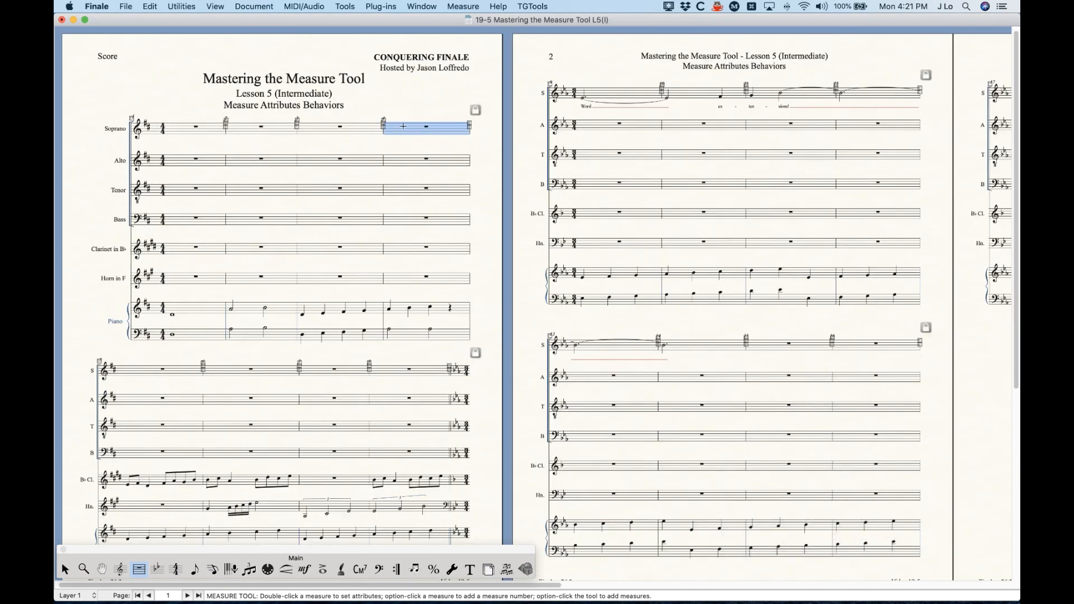
{"action": "key", "text": "Return"}
{"action": "left_click", "coordinate": [585, 225]}
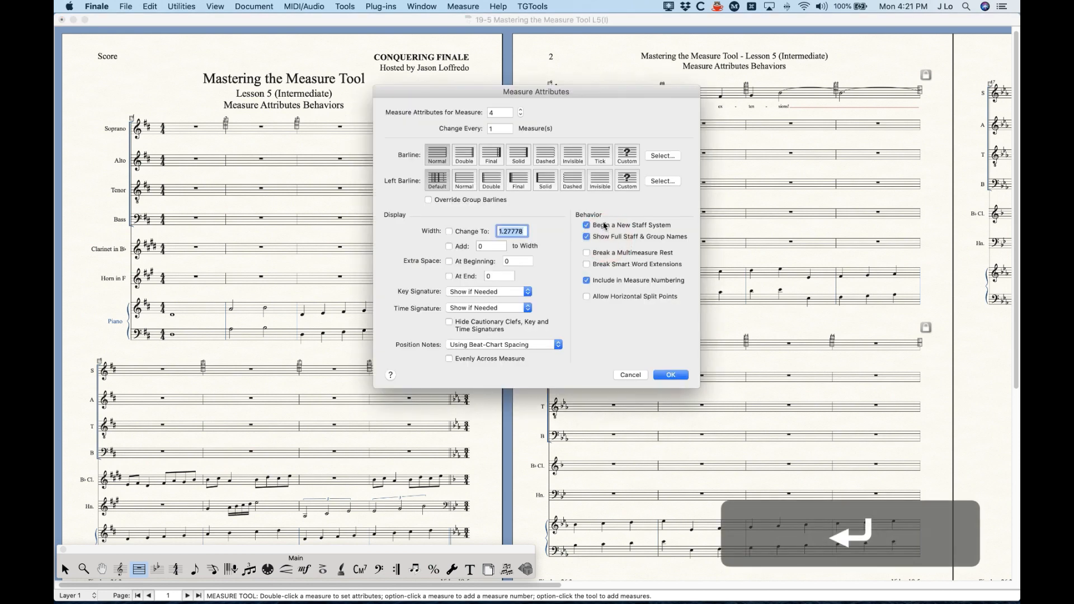
{"action": "left_click", "coordinate": [586, 225]}
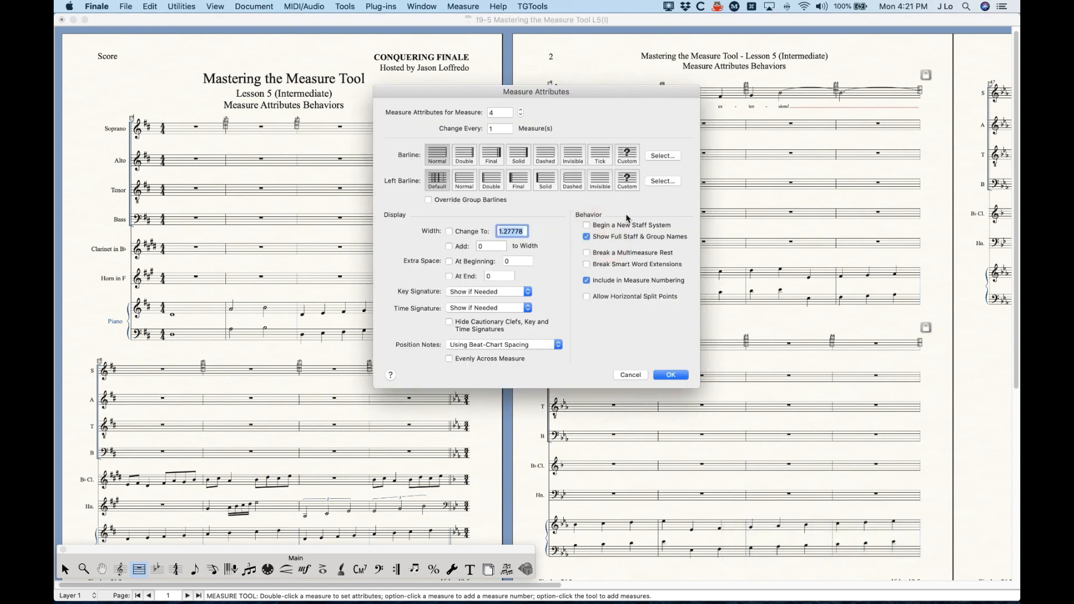
{"action": "left_click", "coordinate": [671, 375]}
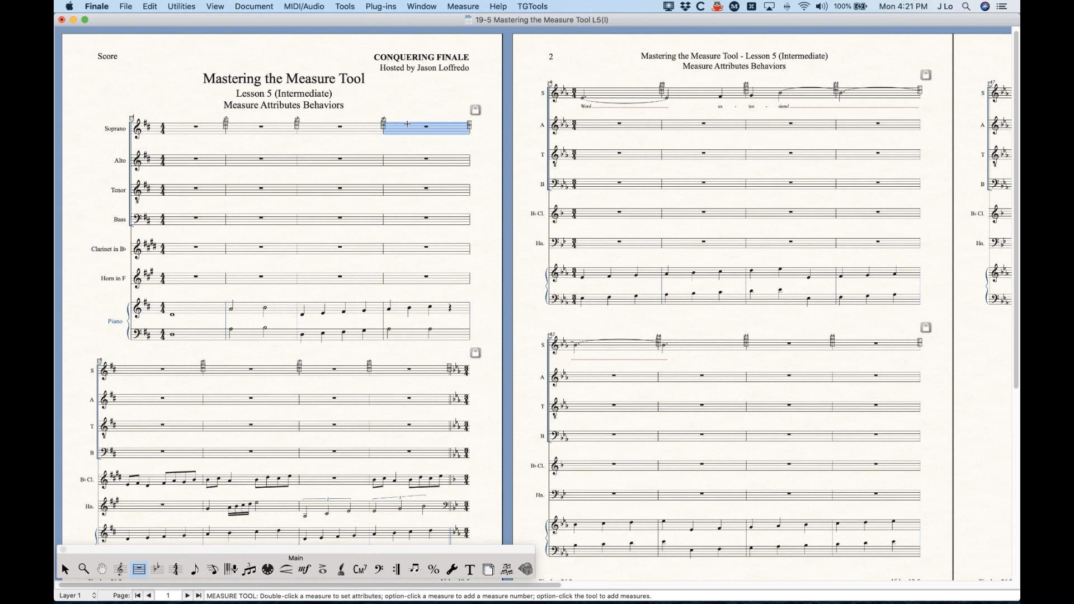
- Review the Behavior settings in measure 4's attributes and close them without making changes
{"action": "key", "text": "Return"}
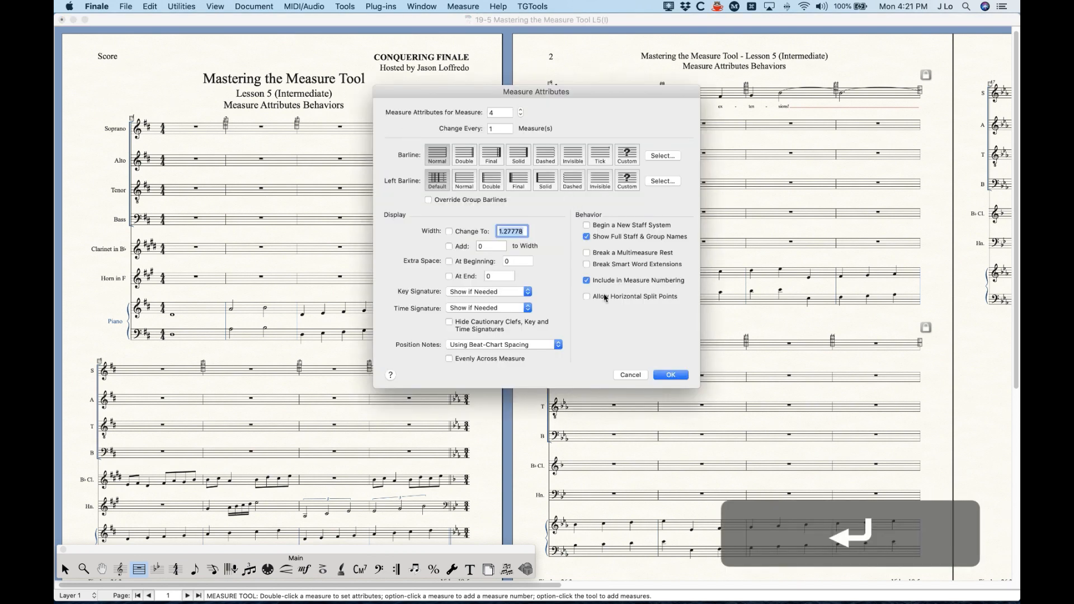
{"action": "left_click", "coordinate": [631, 376]}
{"action": "key", "text": "Escape"}
- Move measure 4 down to the second system, and bring it back up to the first system
{"action": "left_click", "coordinate": [426, 131]}
{"action": "left_click", "coordinate": [426, 130]}
{"action": "key", "text": "Down"}
{"action": "scroll", "coordinate": [152, 410], "scroll_direction": "down", "scroll_amount": 3}
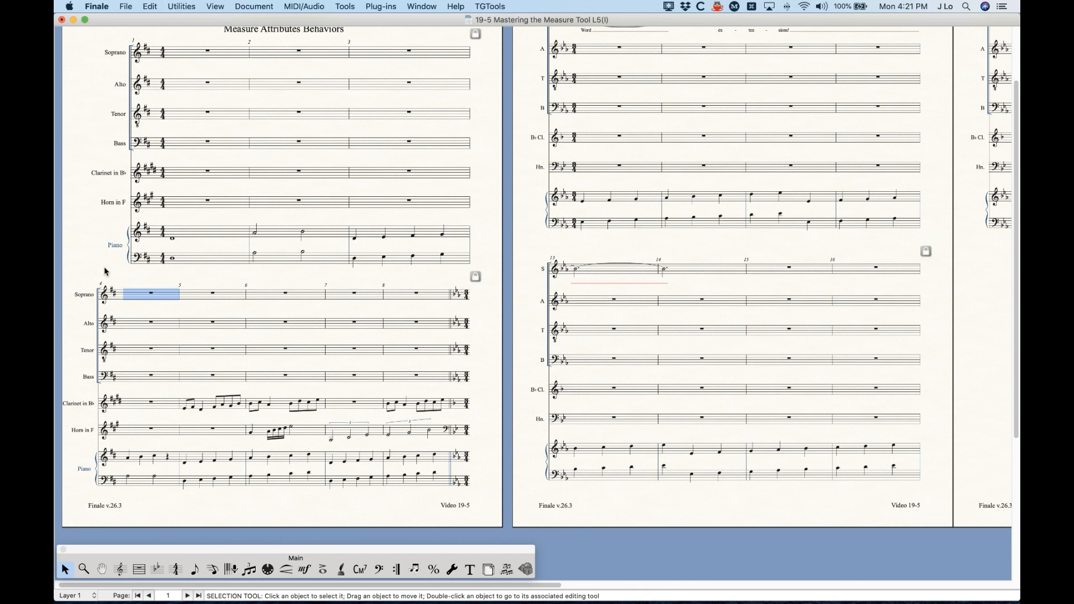
{"action": "key", "text": "Up"}
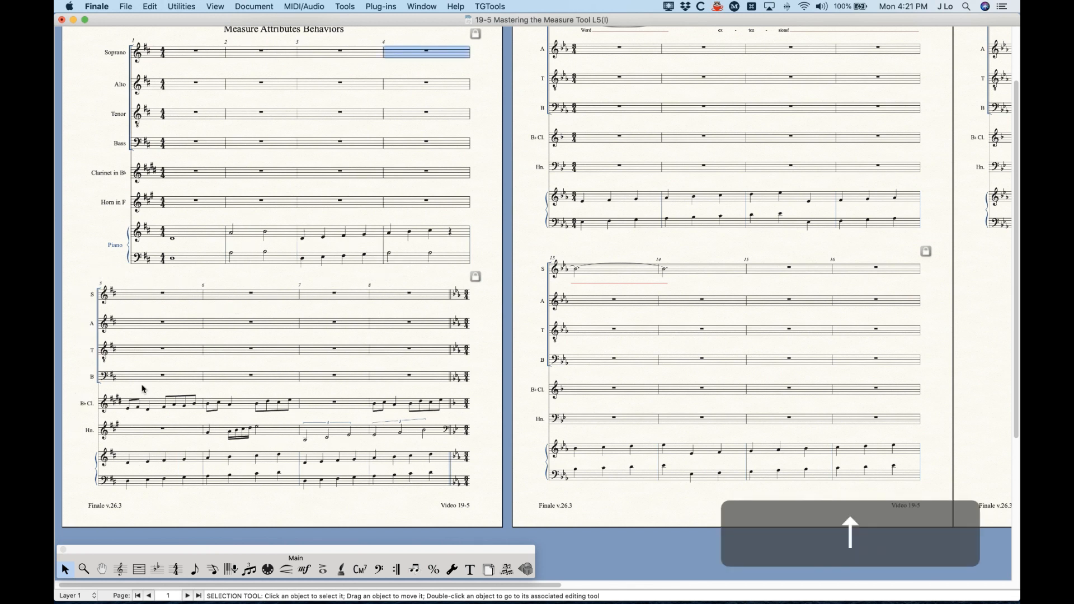
- Inspect the measure attributes starting from measure 5, switch to measure 4, and cancel without changes
{"action": "left_click", "coordinate": [145, 295]}
{"action": "left_click", "coordinate": [139, 569]}
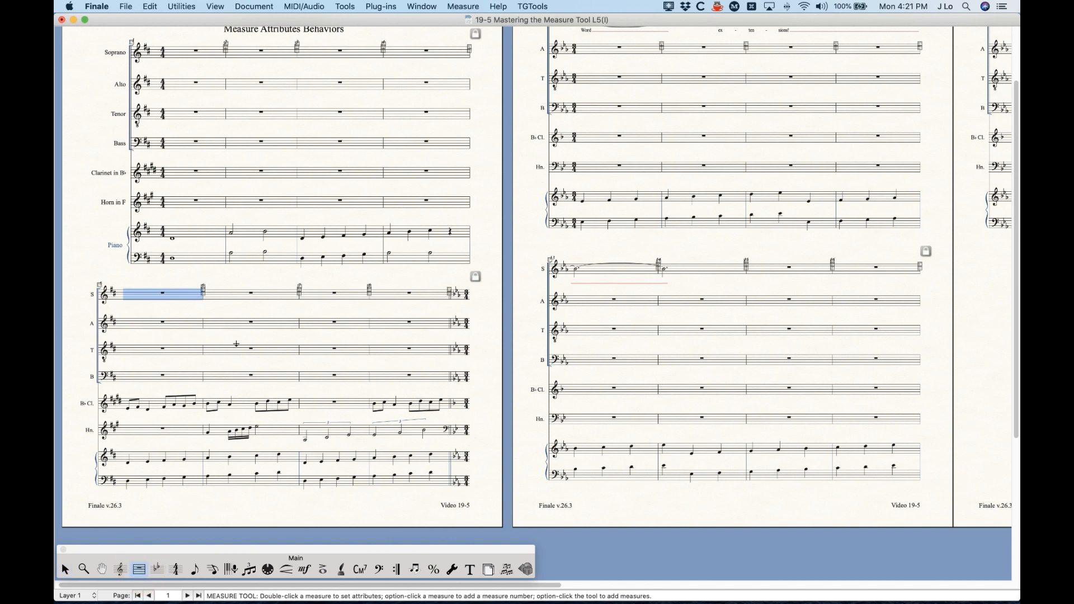
{"action": "key", "text": "Return"}
{"action": "left_click", "coordinate": [521, 115]}
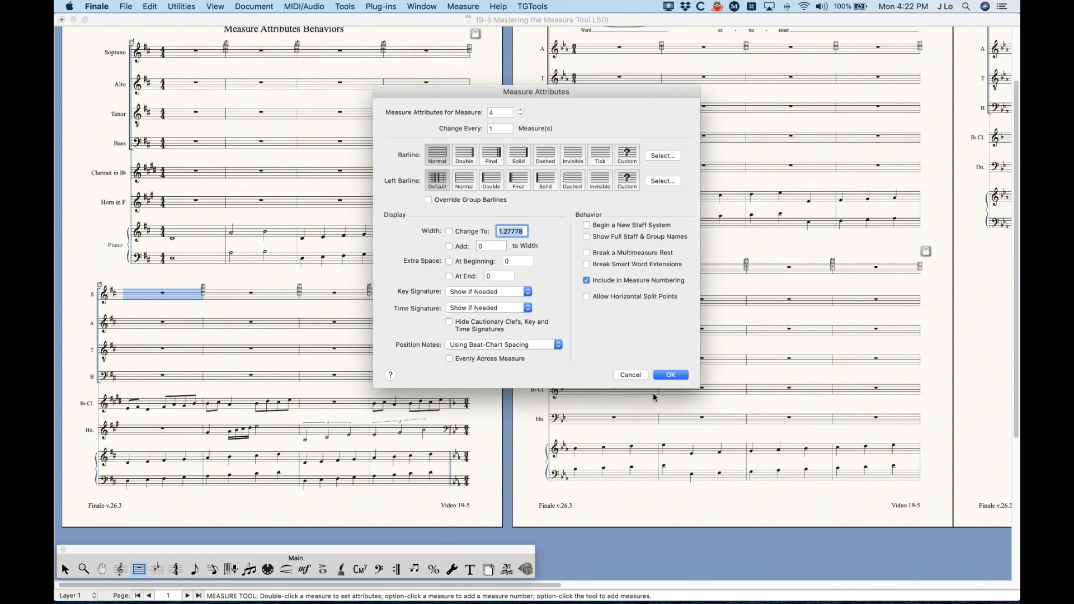
{"action": "left_click", "coordinate": [630, 374]}
{"action": "left_click", "coordinate": [347, 279]}
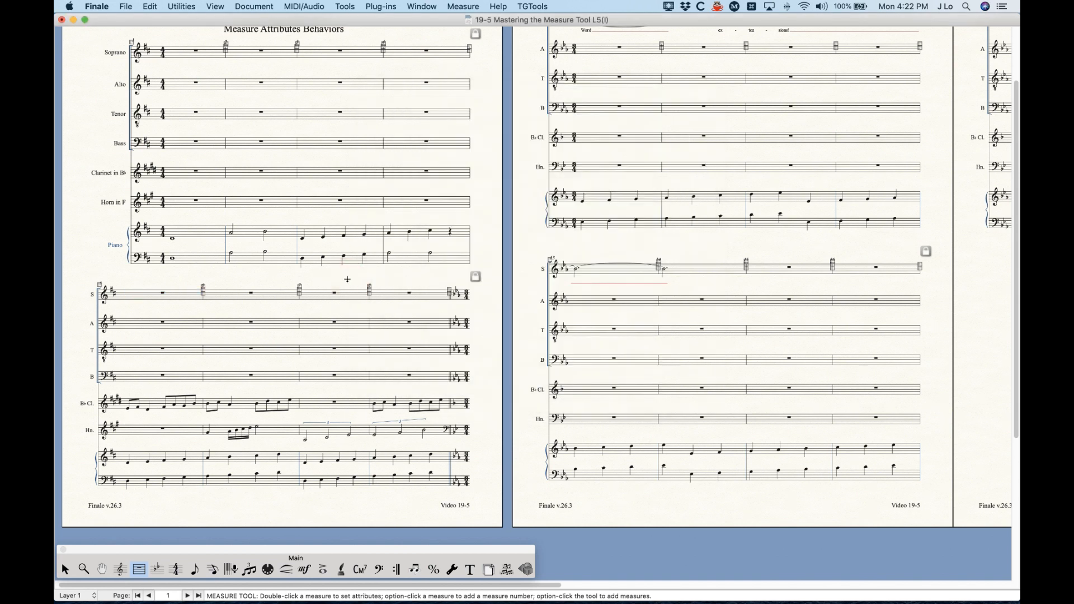
- Show the Soprano part instead of the full score, with the Selection tool active
{"action": "key", "text": "super+alt"}
{"action": "key", "text": "super+alt+equal"}
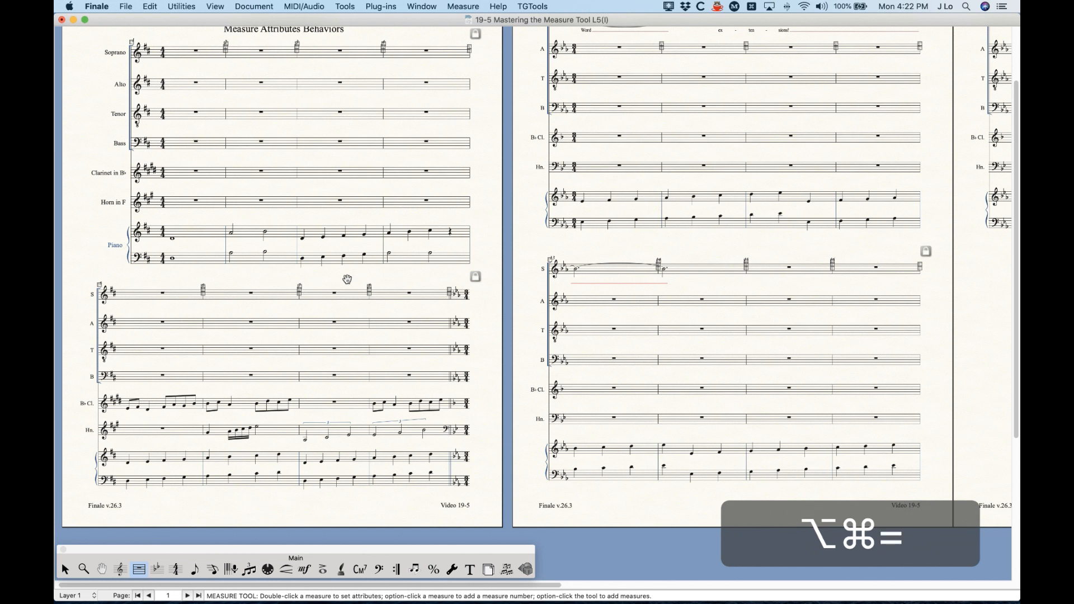
{"action": "key", "text": "super+alt+period"}
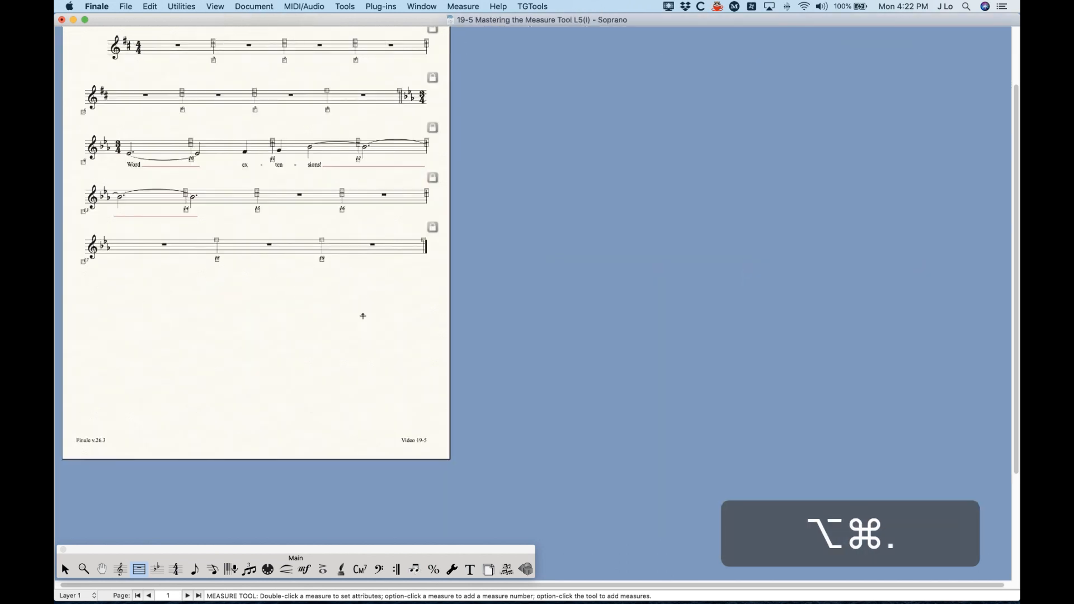
{"action": "left_click", "coordinate": [65, 568]}
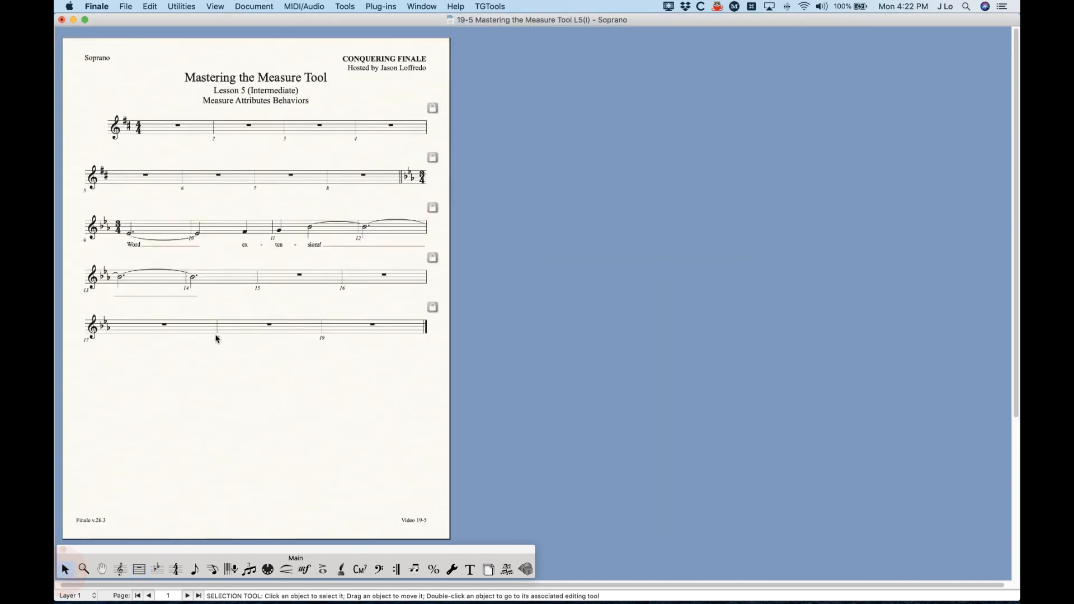
{"action": "key", "text": "super+equal"}
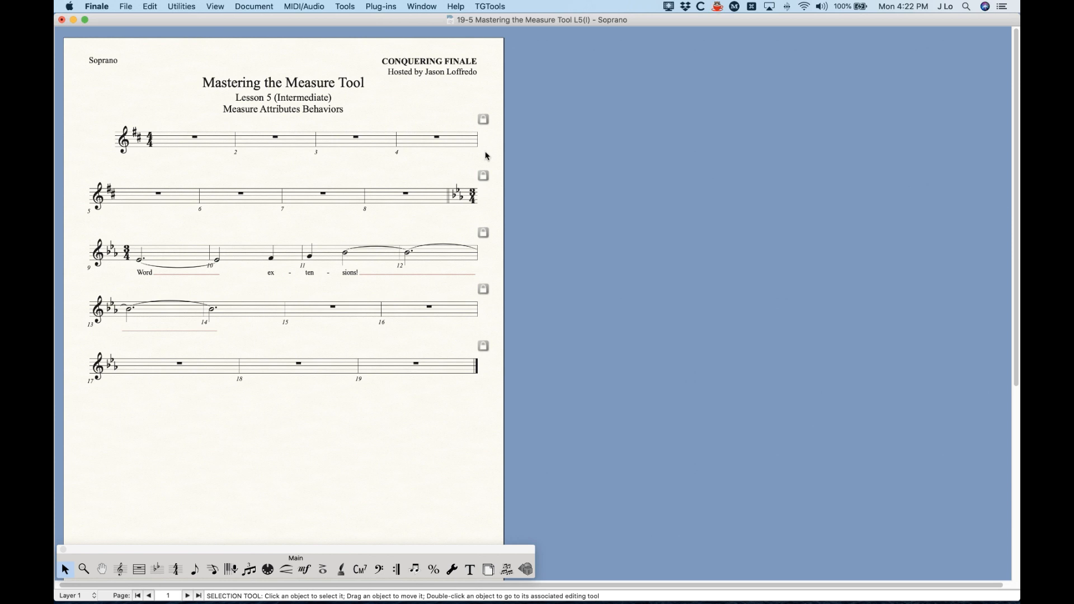
- Try creating a multimeasure rest over measures 1 to 8 of the Soprano part, and undo it
{"action": "left_click", "coordinate": [403, 198]}
{"action": "left_click", "coordinate": [197, 150], "text": "shift"}
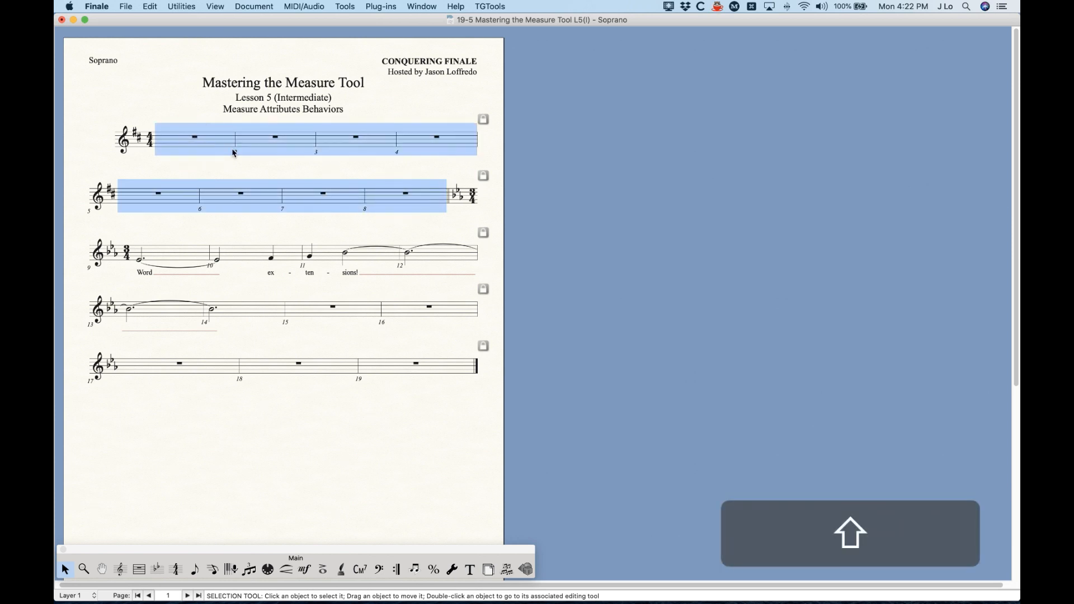
{"action": "right_click", "coordinate": [185, 139]}
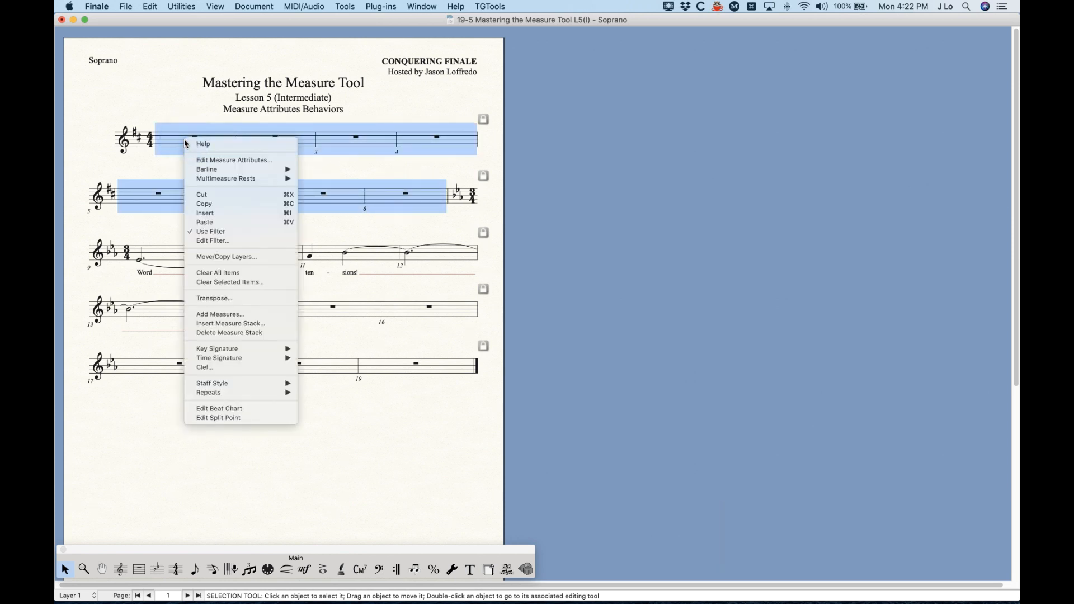
{"action": "mouse_move", "coordinate": [268, 179]}
{"action": "left_click", "coordinate": [318, 178]}
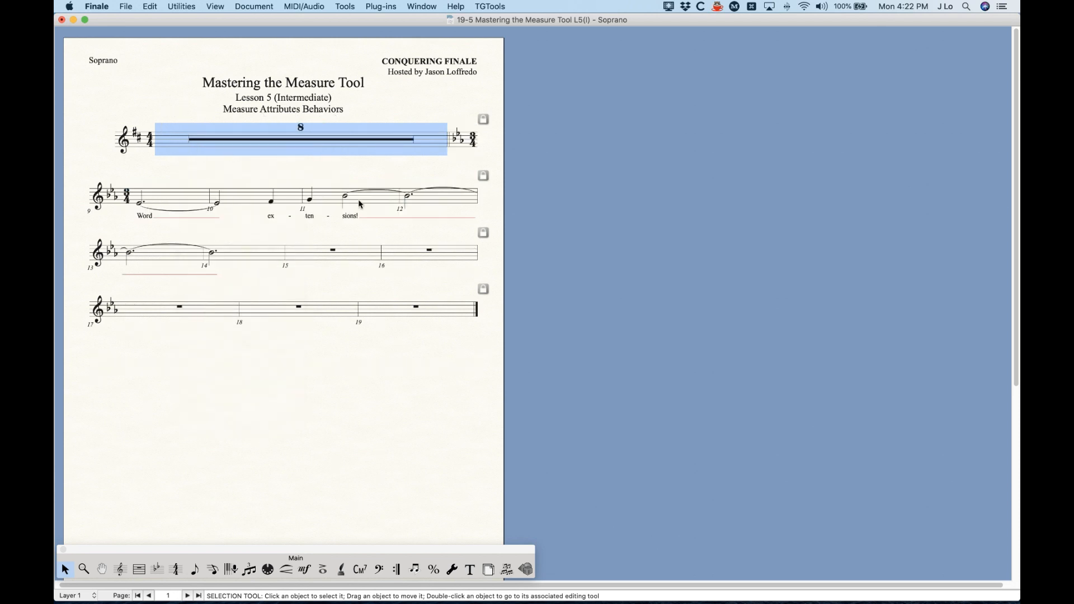
{"action": "key", "text": "ctrl+z"}
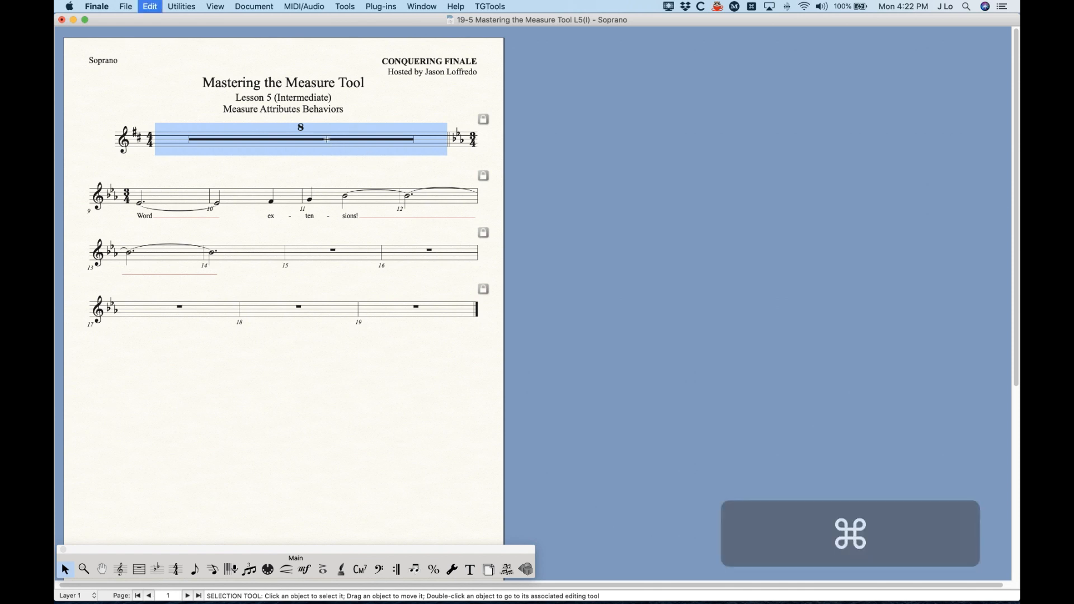
- Turn on Break a Multimeasure Rest in the attributes of measure 4
{"action": "left_click", "coordinate": [139, 569]}
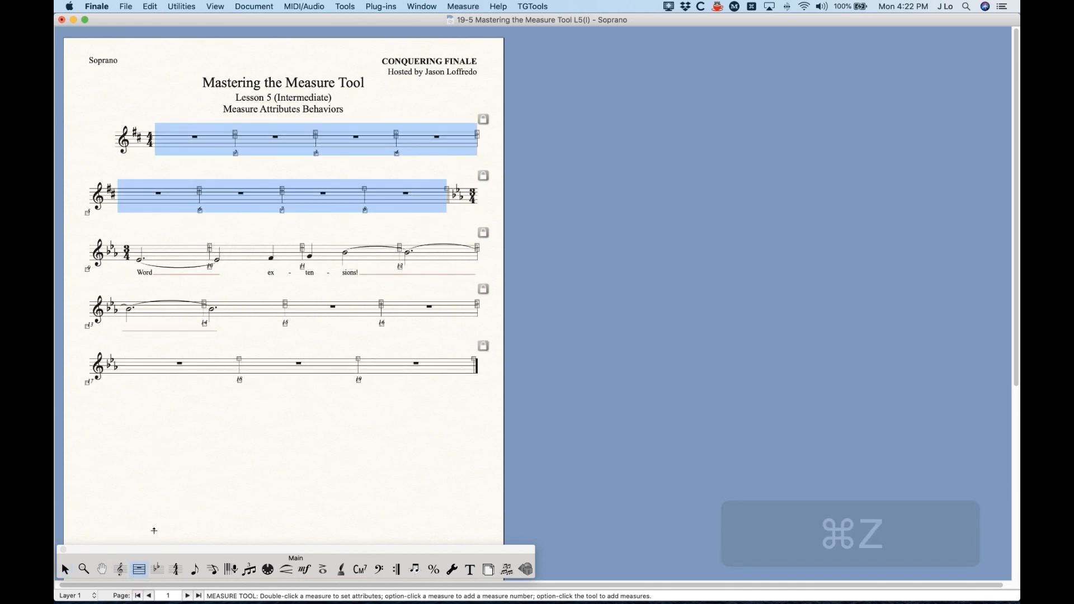
{"action": "left_click", "coordinate": [465, 140]}
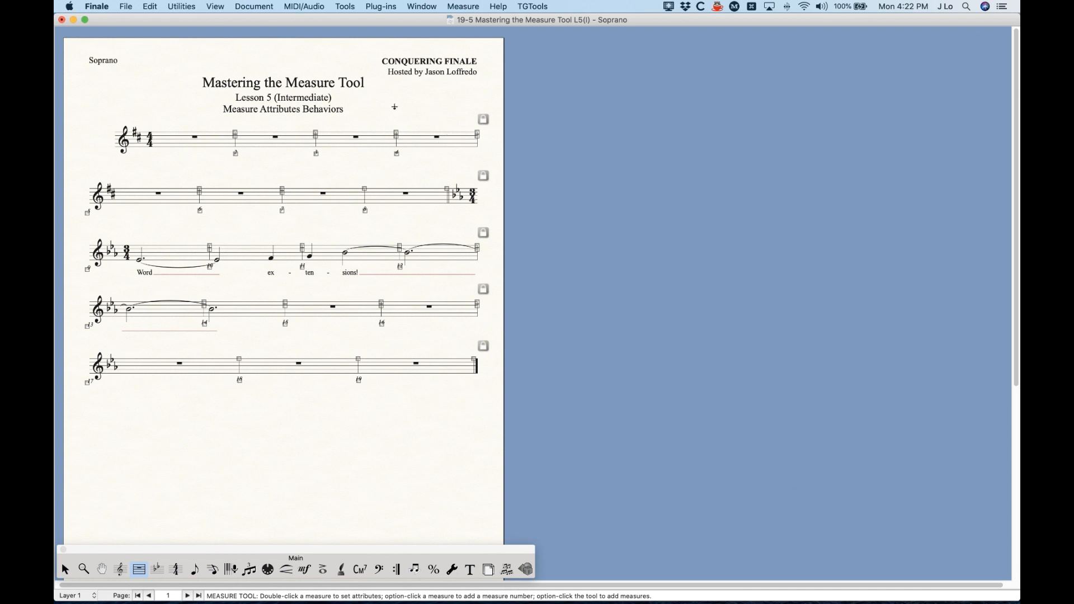
{"action": "left_click", "coordinate": [431, 143]}
{"action": "key", "text": "Return"}
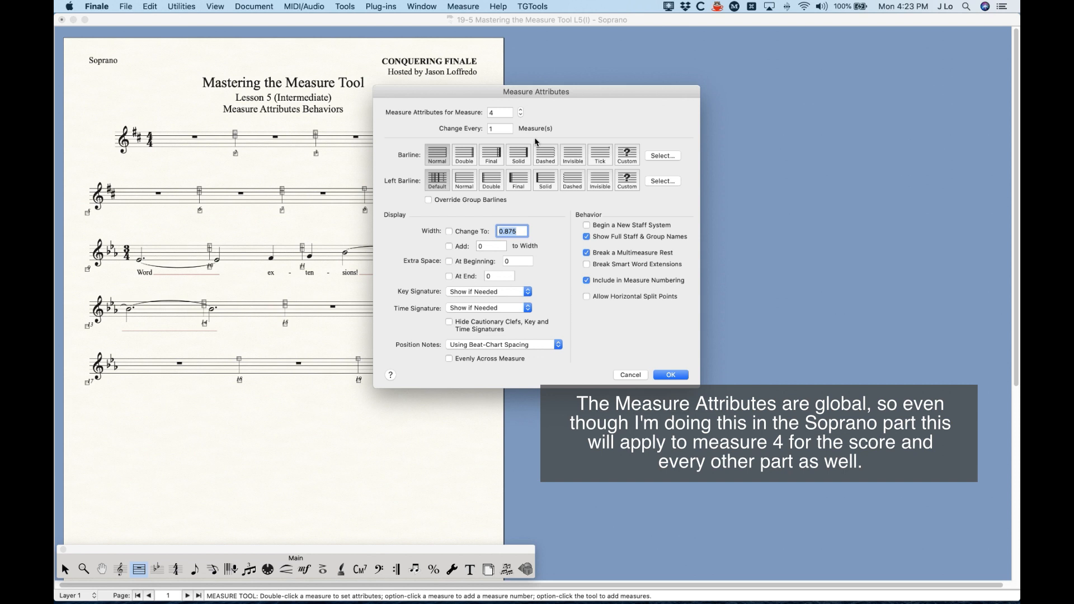
{"action": "left_click", "coordinate": [671, 374]}
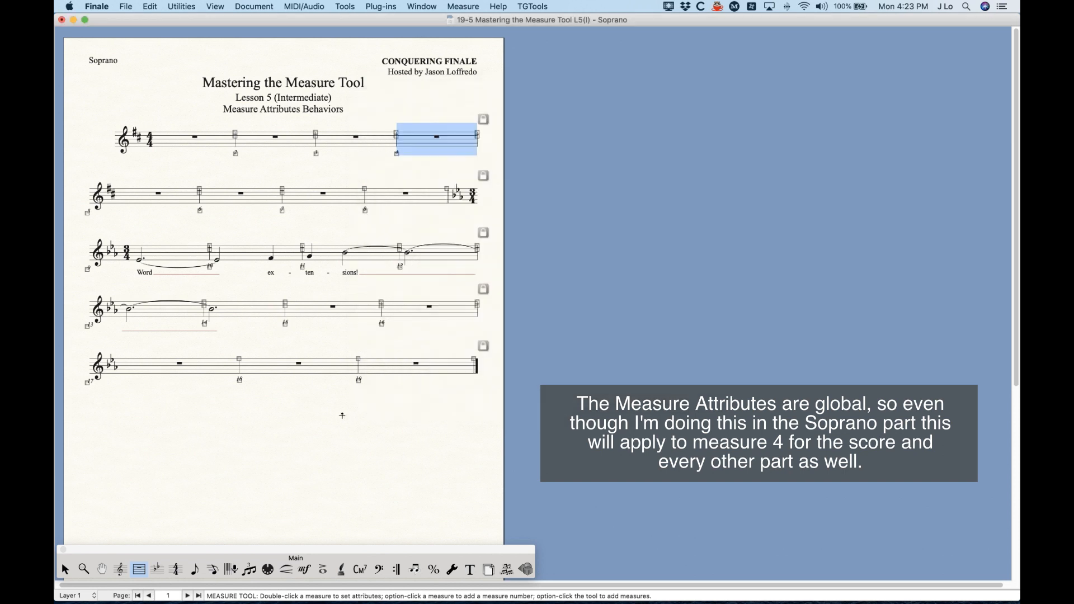
- Create multimeasure rests over measures 1 to 8 with the break setting applied at measure 4, and undo them
{"action": "left_click", "coordinate": [65, 568]}
{"action": "left_click", "coordinate": [425, 197]}
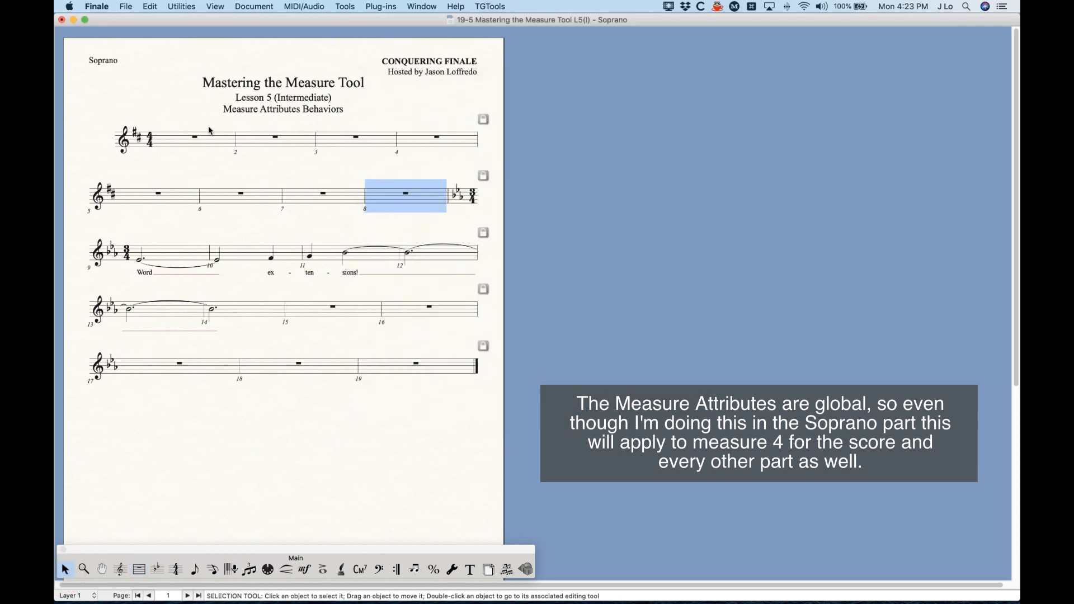
{"action": "left_click", "coordinate": [170, 136], "text": "shift"}
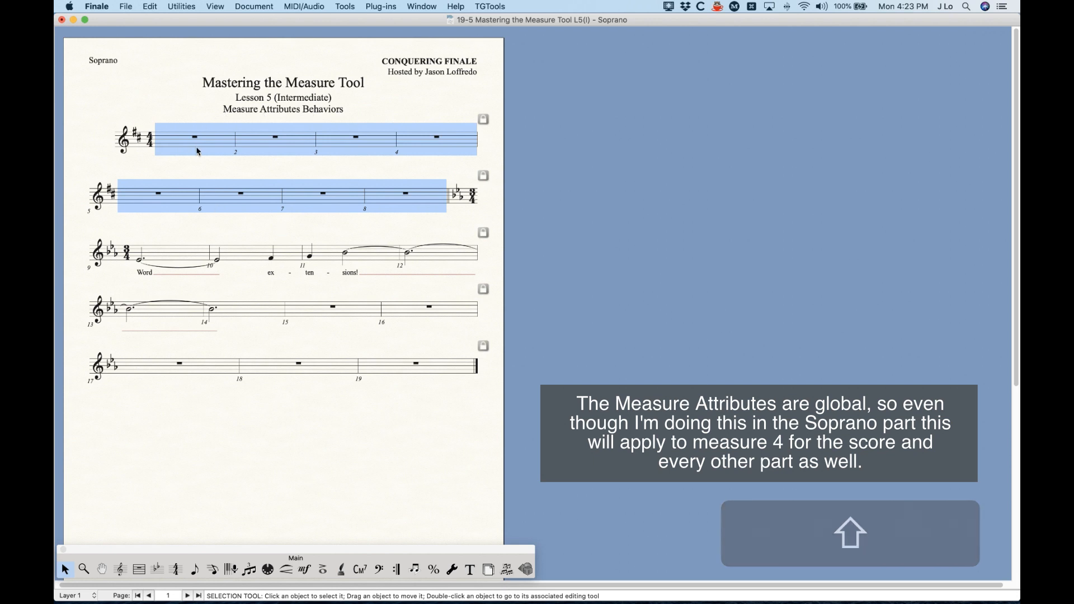
{"action": "right_click", "coordinate": [186, 137]}
{"action": "mouse_move", "coordinate": [218, 178]}
{"action": "left_click", "coordinate": [329, 178]}
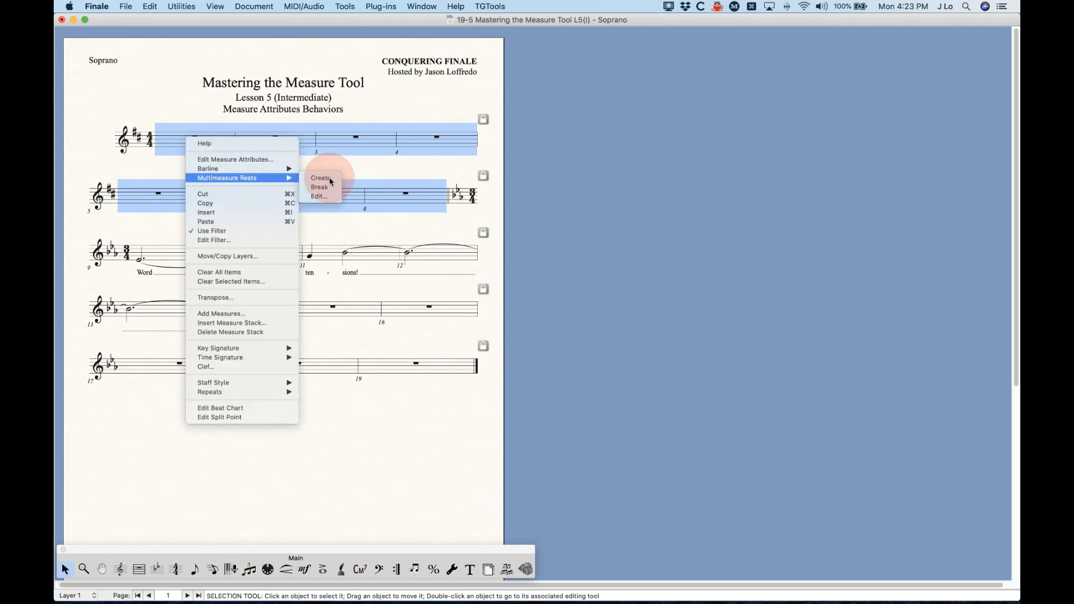
{"action": "left_click", "coordinate": [414, 103]}
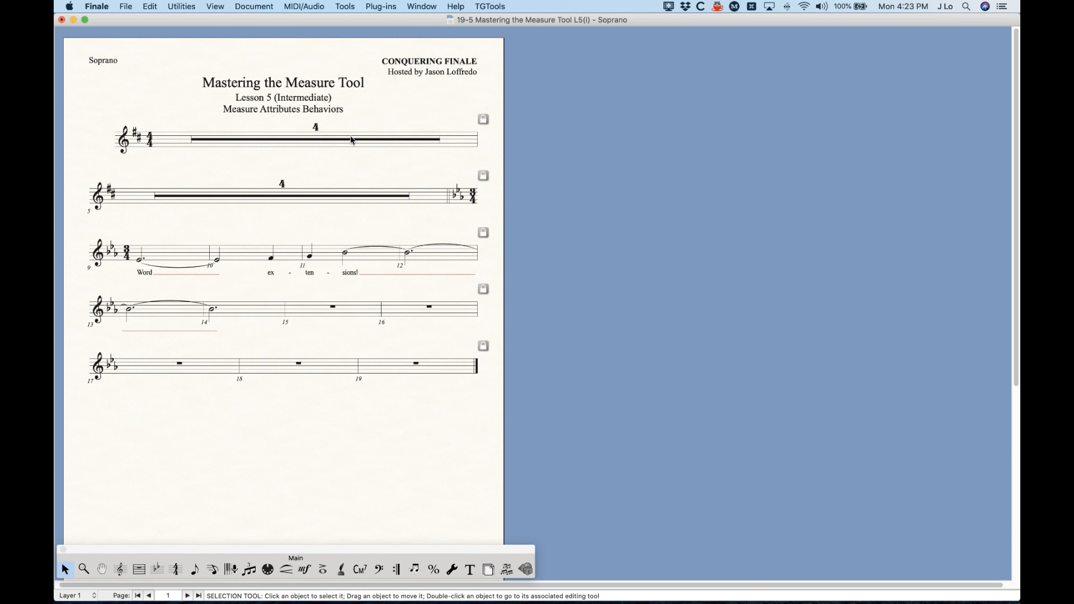
{"action": "key", "text": "super+z"}
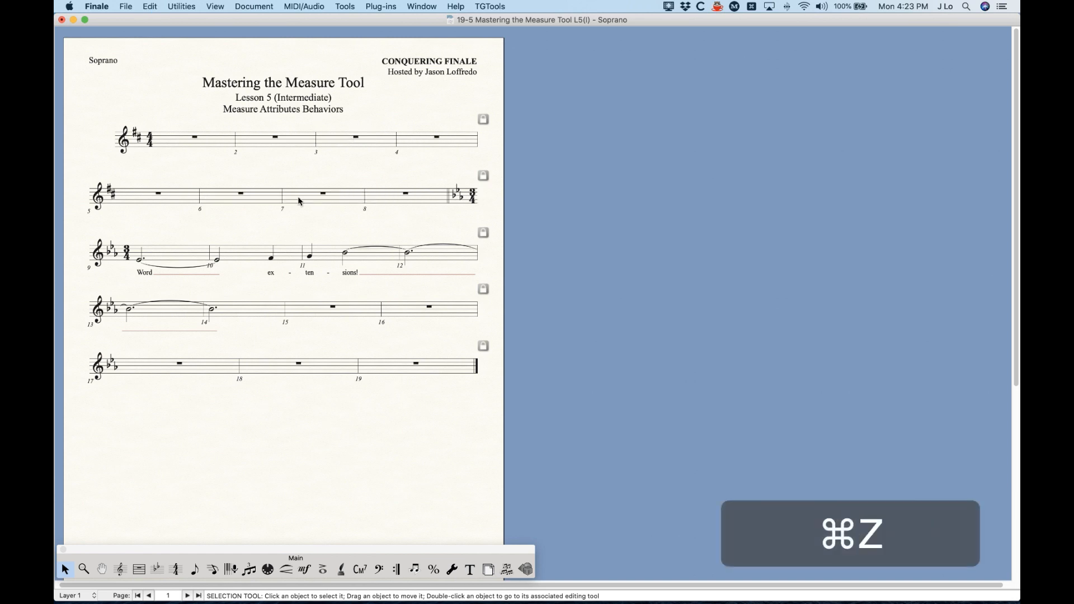
- Turn off Break a Multimeasure Rest in the attributes of measure 4
{"action": "left_click", "coordinate": [140, 569]}
{"action": "double_click", "coordinate": [439, 141]}
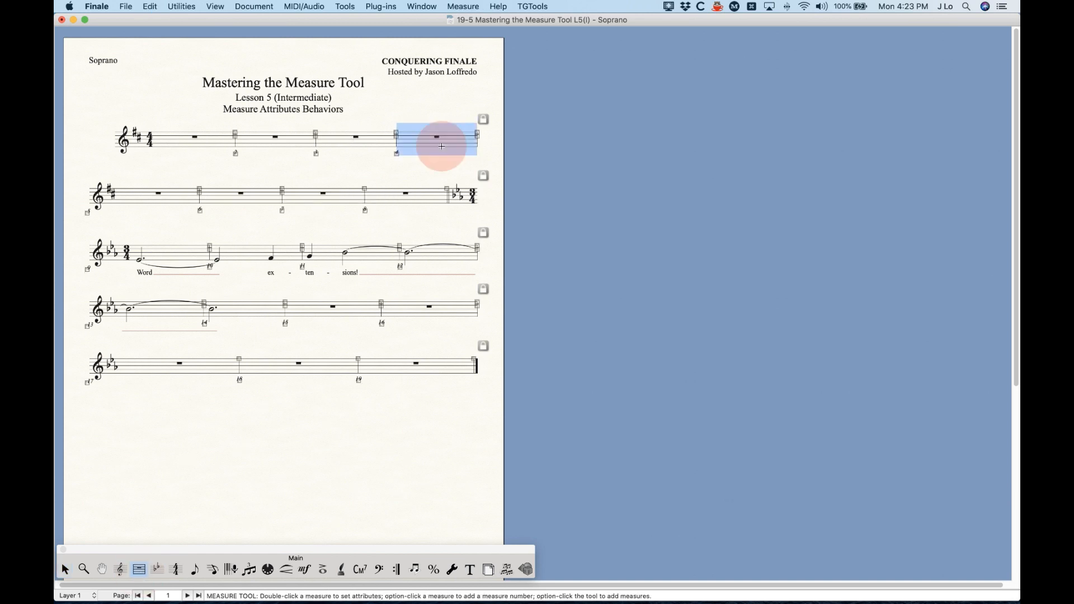
{"action": "left_click", "coordinate": [641, 253]}
{"action": "left_click", "coordinate": [666, 374]}
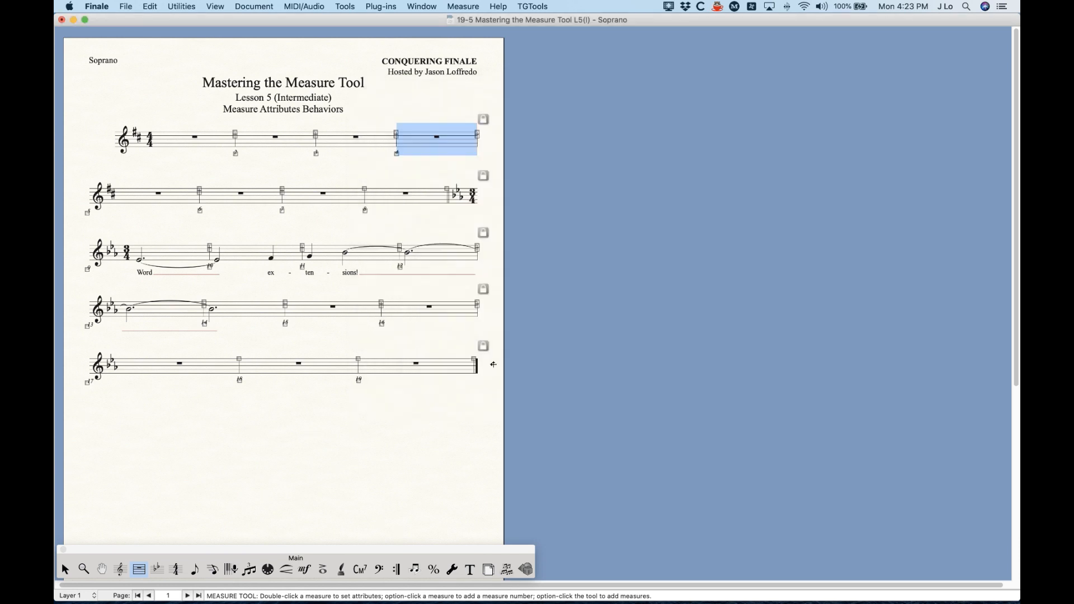
- Switch from the Soprano part back to the full score and bring page 2 into view
{"action": "key", "text": "super+alt"}
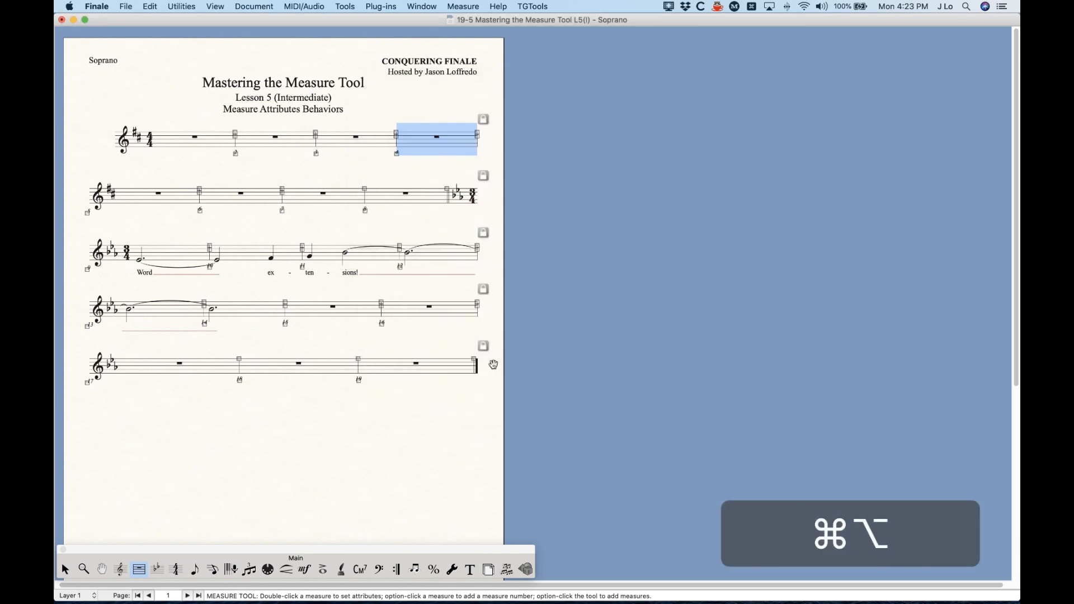
{"action": "key", "text": "super+alt+slash"}
{"action": "scroll", "coordinate": [416, 366], "scroll_direction": "right", "scroll_amount": 10}
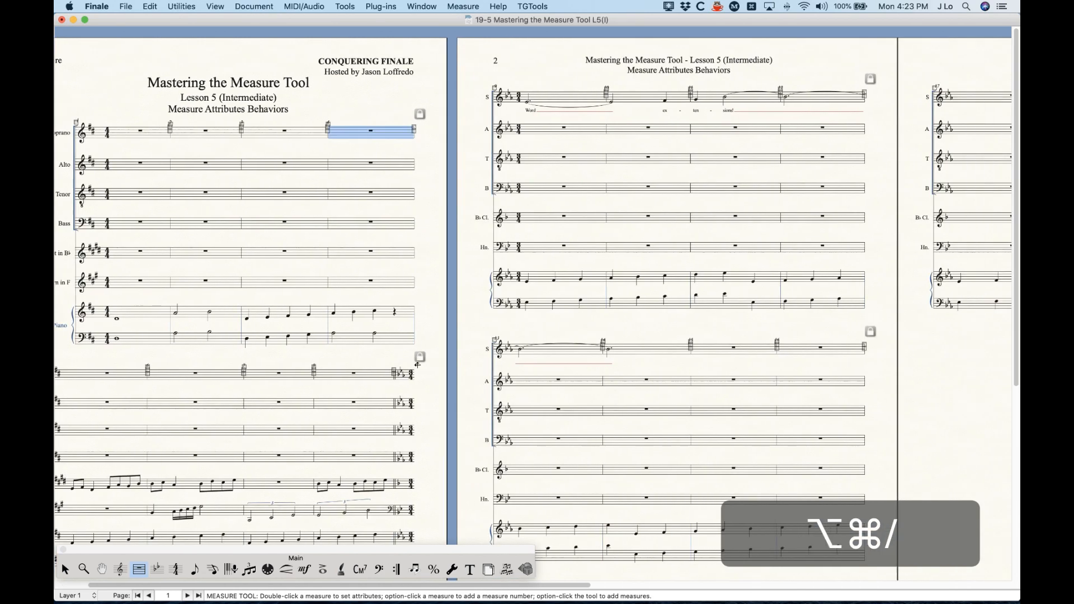
{"action": "scroll", "coordinate": [417, 366], "scroll_direction": "right", "scroll_amount": 1}
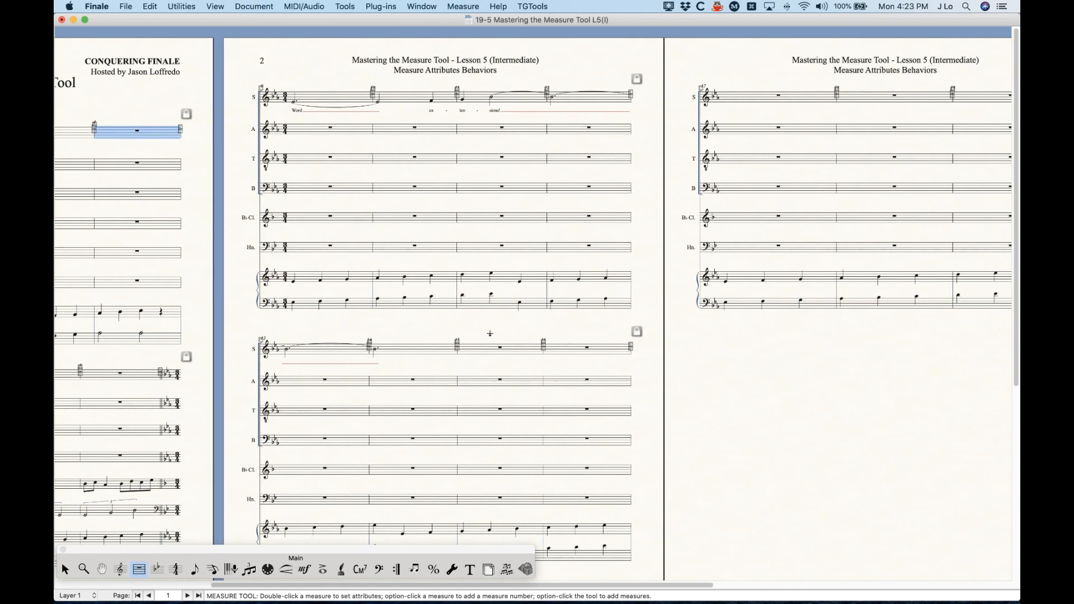
- Turn on Break Smart Word Extensions in the attributes of measure 12
{"action": "left_click", "coordinate": [489, 333]}
{"action": "key", "text": "super+equal"}
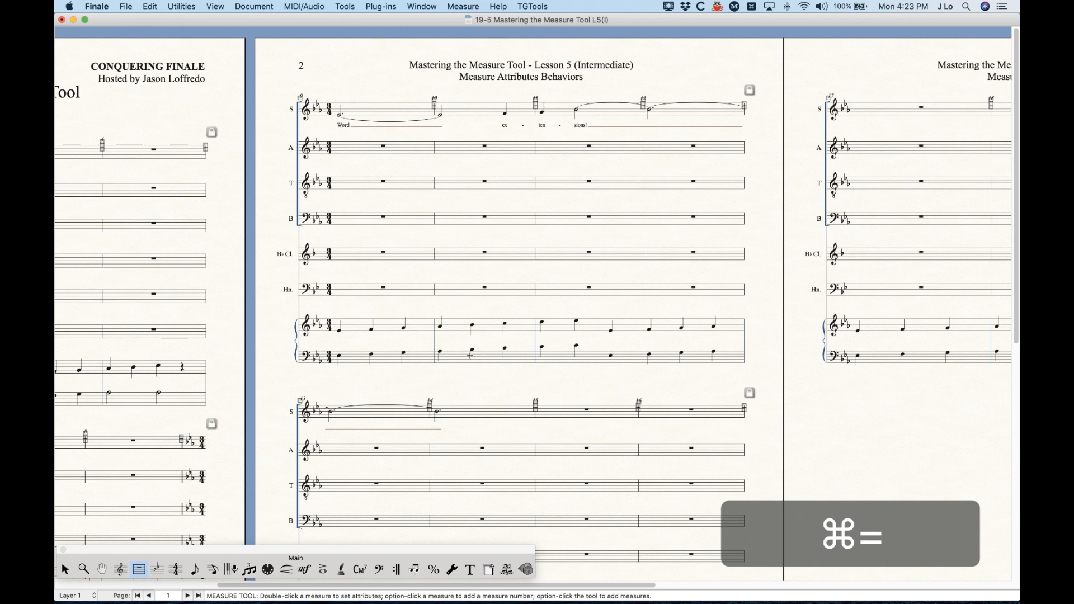
{"action": "scroll", "coordinate": [471, 354], "scroll_direction": "right", "scroll_amount": 2}
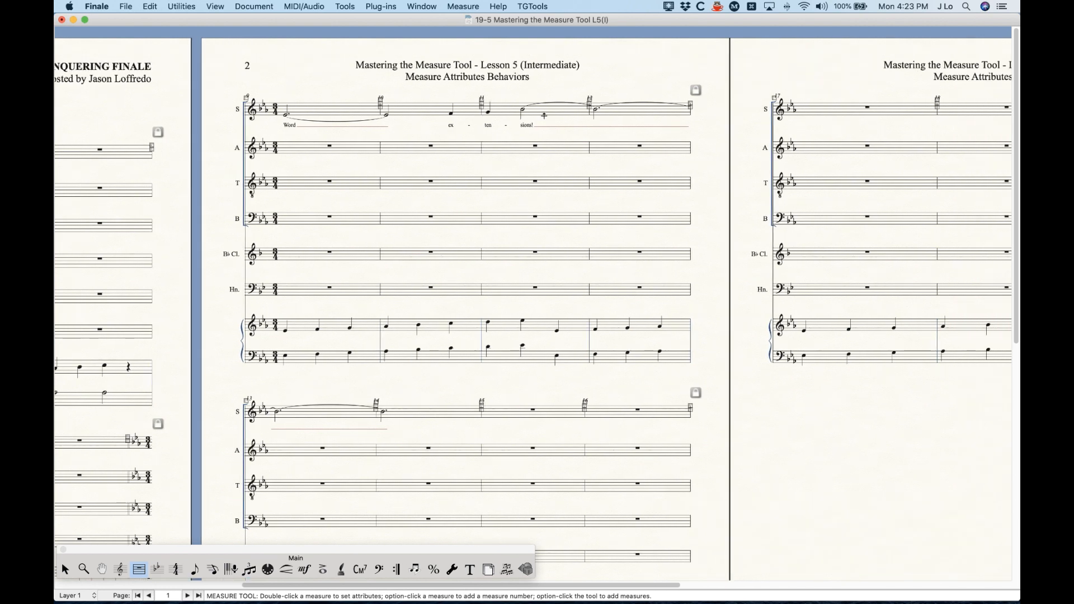
{"action": "scroll", "coordinate": [544, 116], "scroll_direction": "down", "scroll_amount": 1}
{"action": "double_click", "coordinate": [618, 107]}
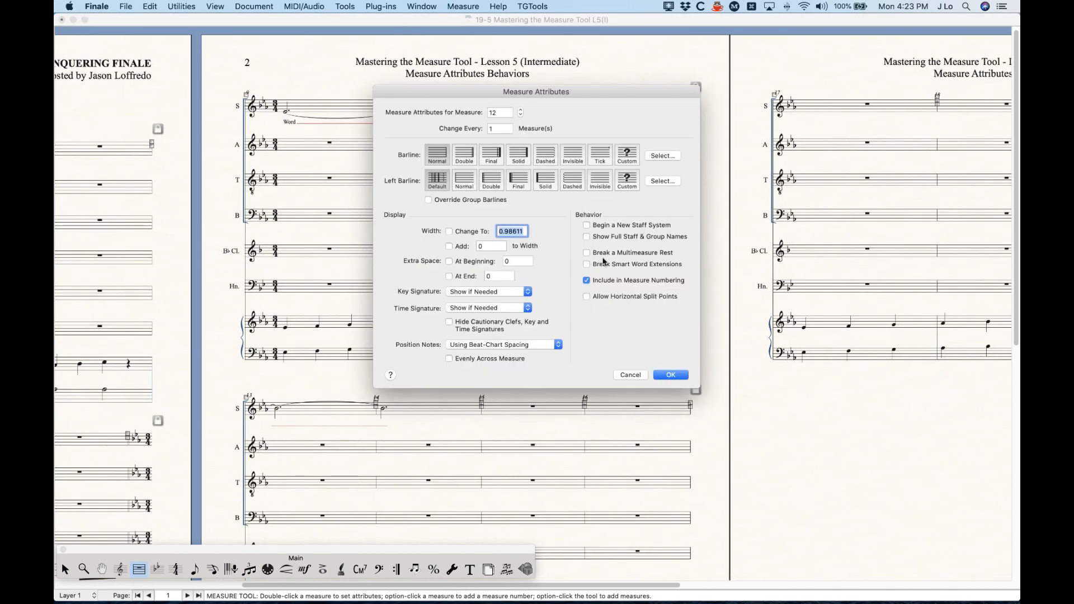
{"action": "left_click", "coordinate": [615, 265]}
{"action": "left_click_drag", "start_coordinate": [593, 91], "coordinate": [602, 195]}
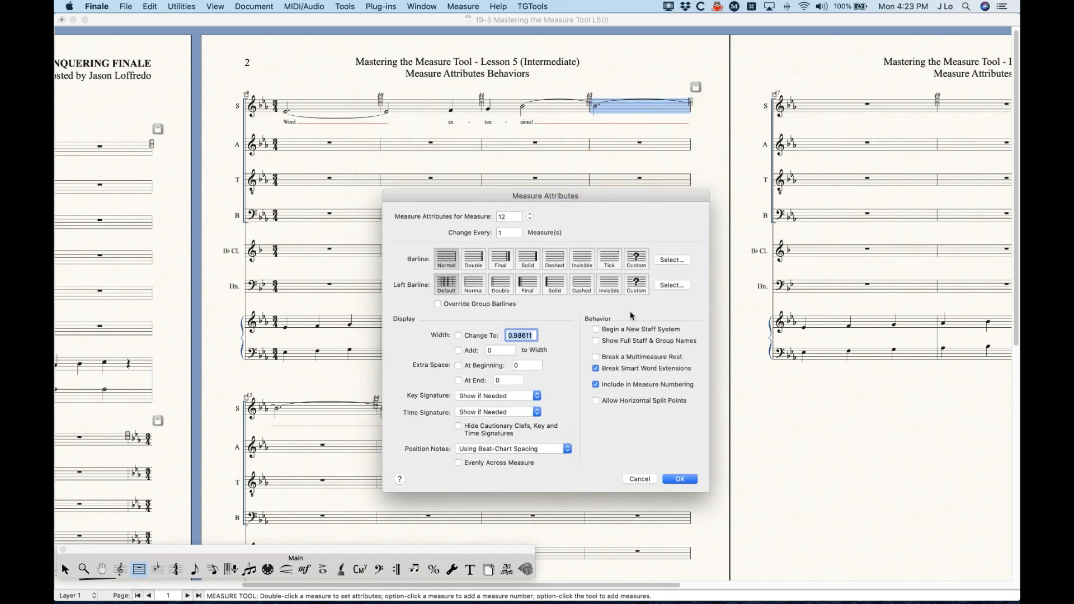
{"action": "left_click", "coordinate": [681, 481]}
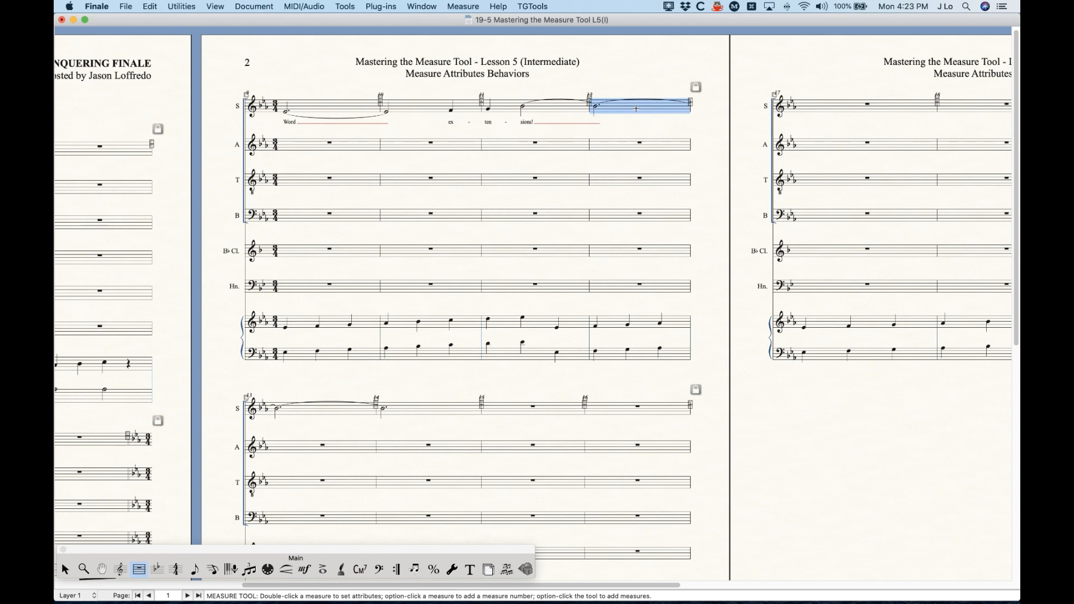
- Turn off Break Smart Word Extensions for measure 12 and switch the attributes to measure 11
{"action": "key", "text": "Return"}
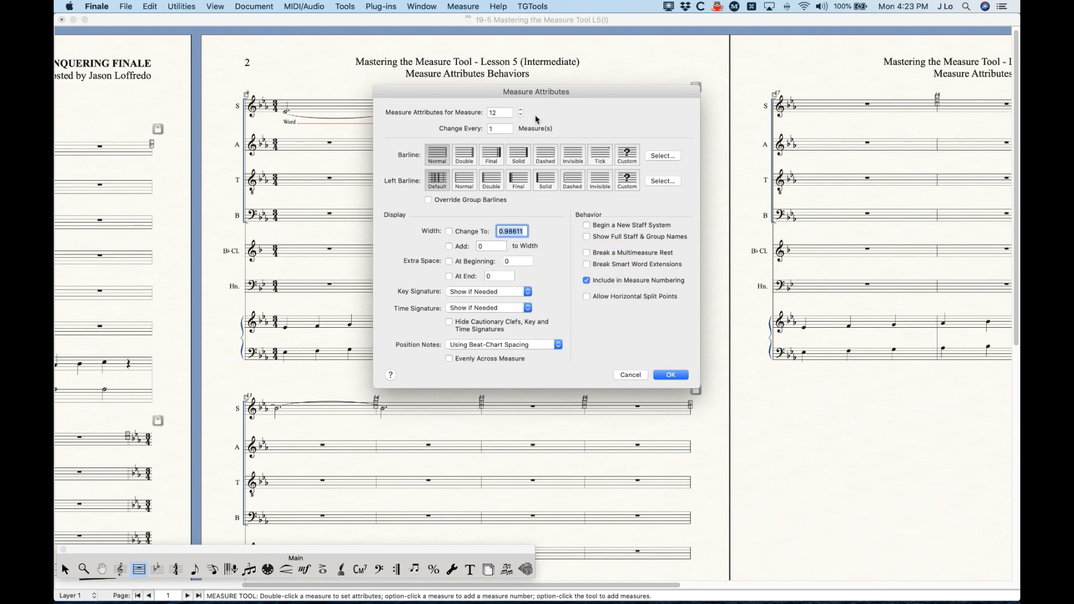
{"action": "left_click", "coordinate": [520, 115]}
{"action": "left_click_drag", "start_coordinate": [523, 94], "coordinate": [549, 192]}
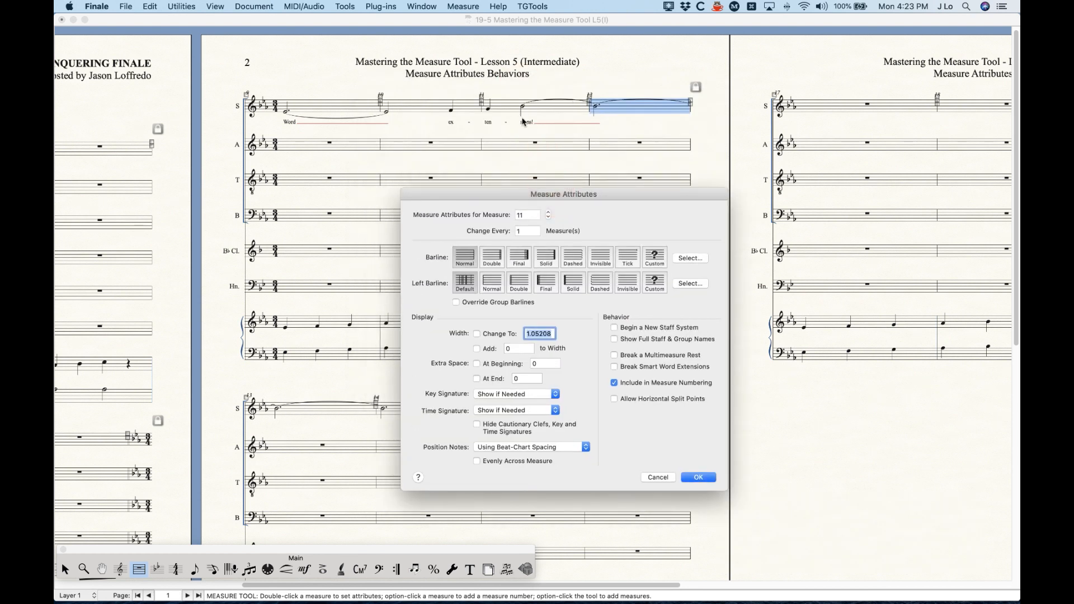
{"action": "left_click", "coordinate": [697, 477]}
- Turn on Break Smart Word Extensions in the attributes of measure 11 and deselect the measure
{"action": "double_click", "coordinate": [596, 119]}
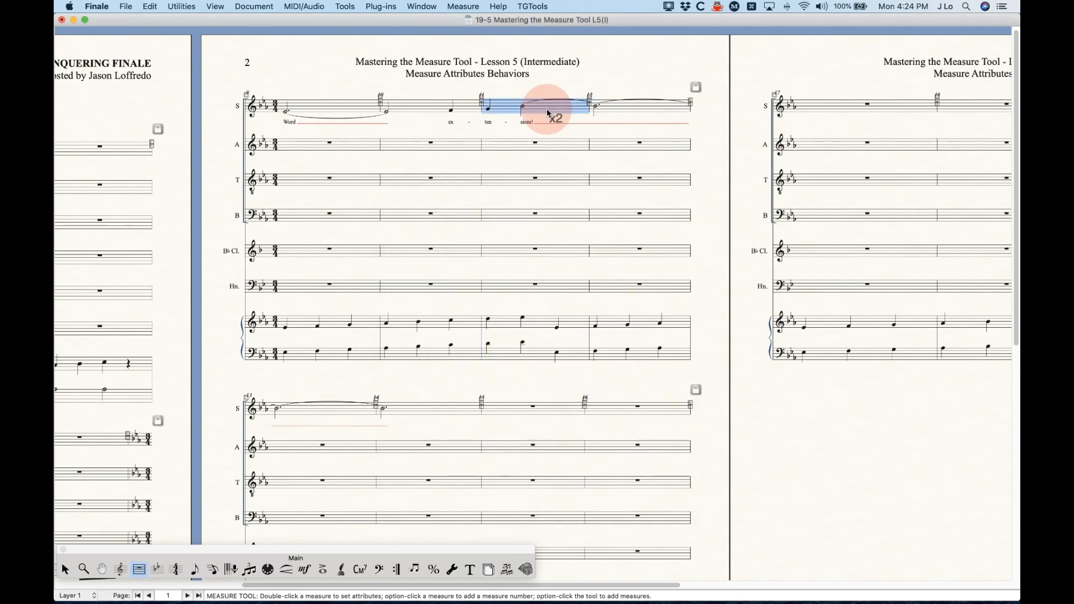
{"action": "left_click", "coordinate": [624, 256]}
{"action": "left_click", "coordinate": [627, 265]}
{"action": "left_click", "coordinate": [671, 376]}
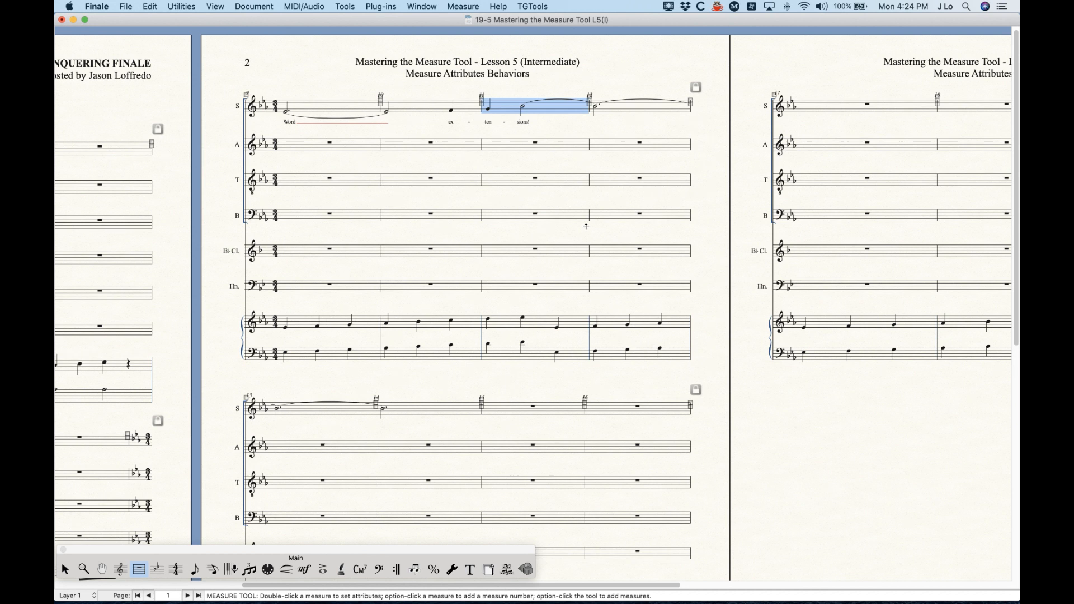
{"action": "left_click", "coordinate": [547, 132]}
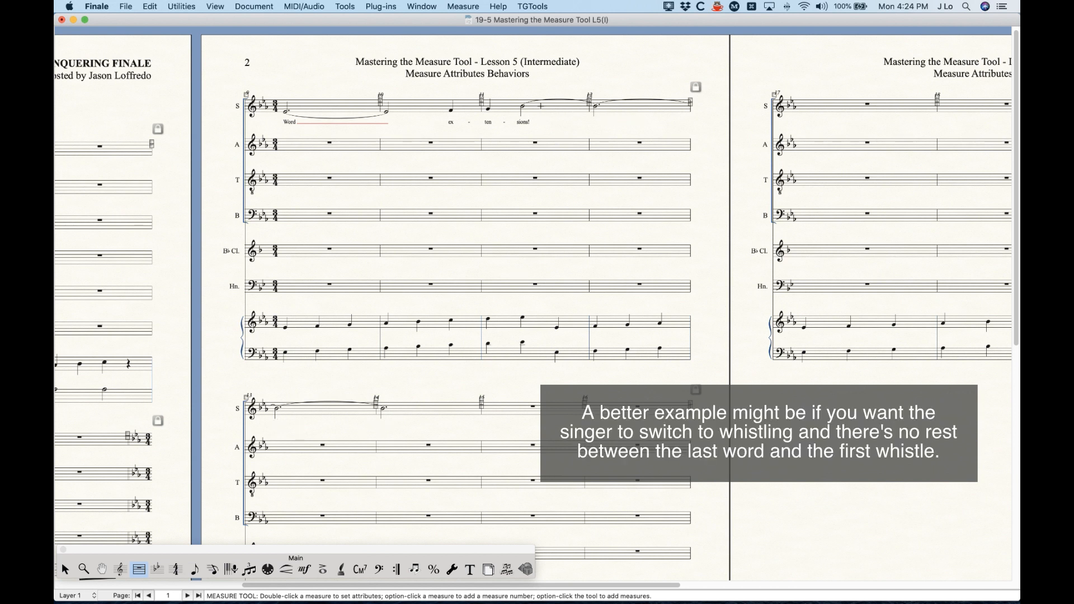
- Turn off Break Smart Word Extensions in the attributes of measure 11
{"action": "double_click", "coordinate": [540, 106]}
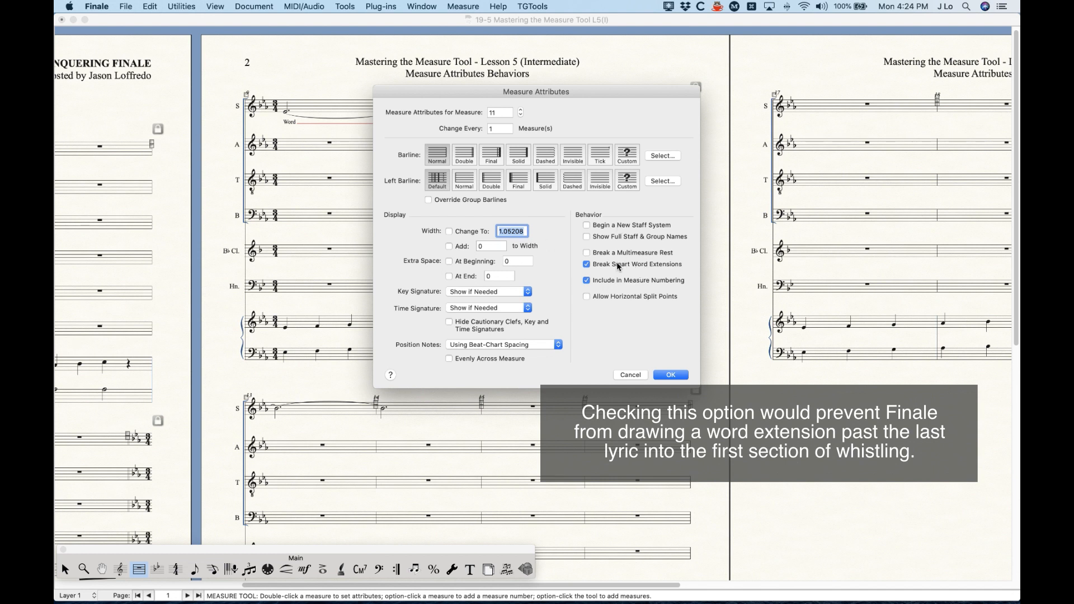
{"action": "left_click_drag", "start_coordinate": [556, 93], "coordinate": [924, 198]}
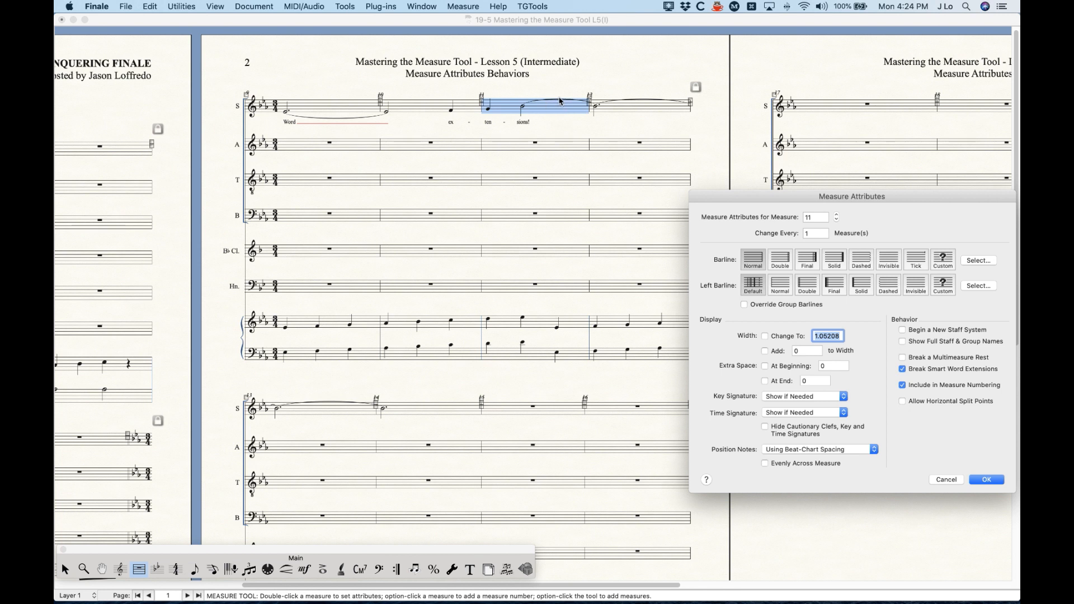
{"action": "left_click_drag", "start_coordinate": [820, 196], "coordinate": [787, 199]}
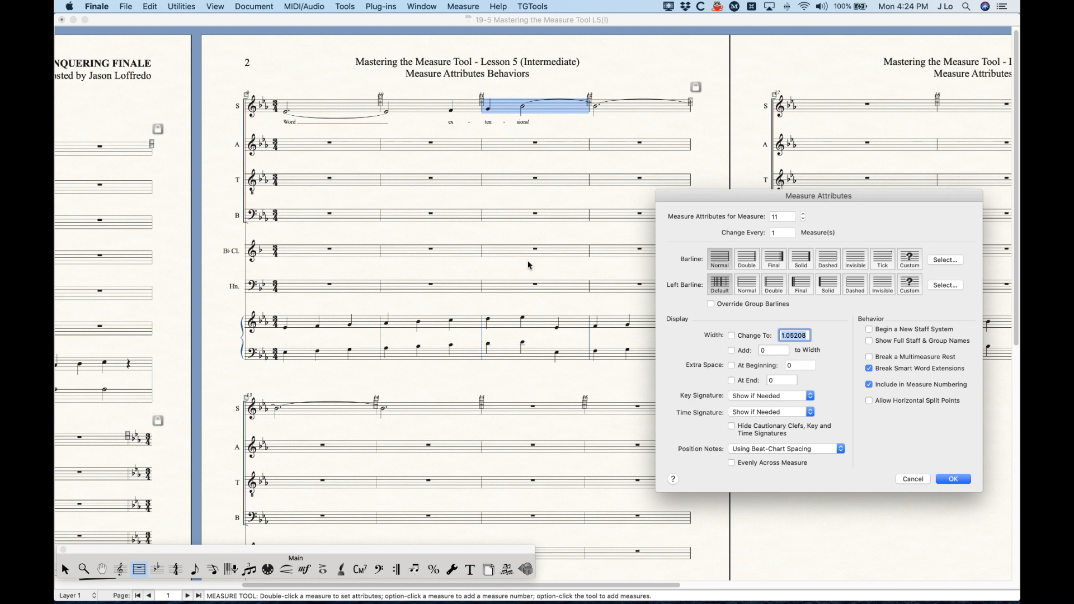
{"action": "left_click_drag", "start_coordinate": [863, 206], "coordinate": [719, 159]}
{"action": "left_click", "coordinate": [764, 323]}
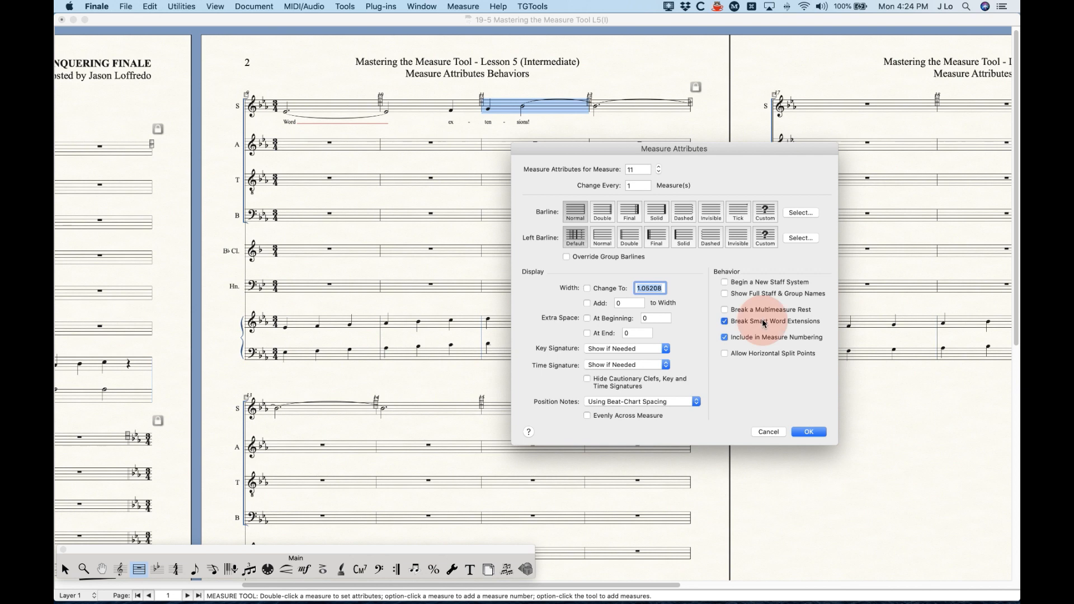
{"action": "left_click", "coordinate": [808, 432]}
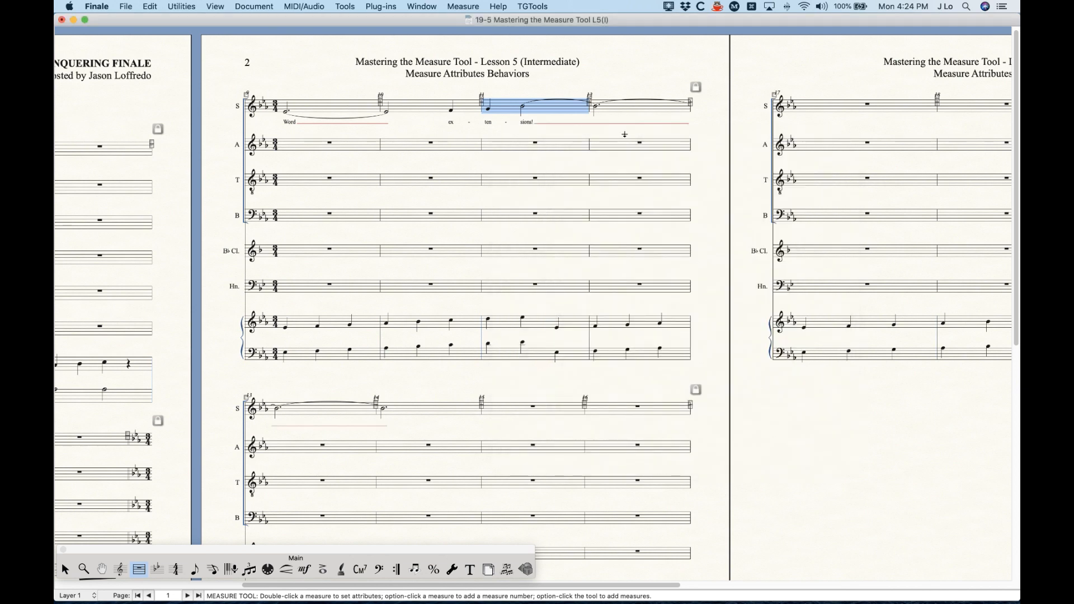
- Try the Double, Final, Solid, Normal, Dashed, Invisible and Tick barlines in the attributes of measure 12
{"action": "left_click", "coordinate": [625, 105]}
{"action": "key", "text": "Return"}
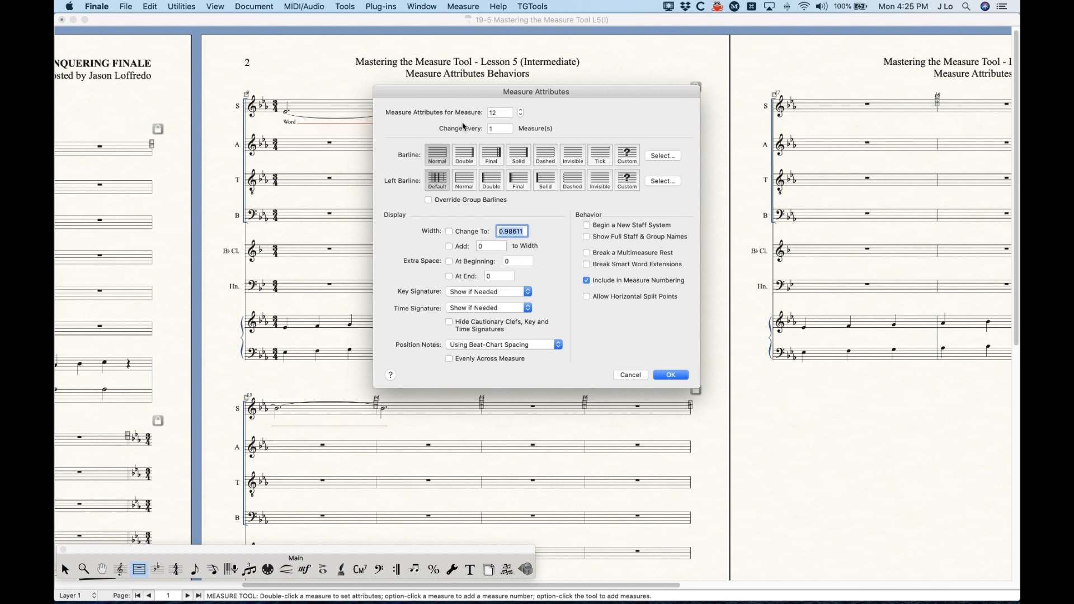
{"action": "left_click", "coordinate": [464, 156]}
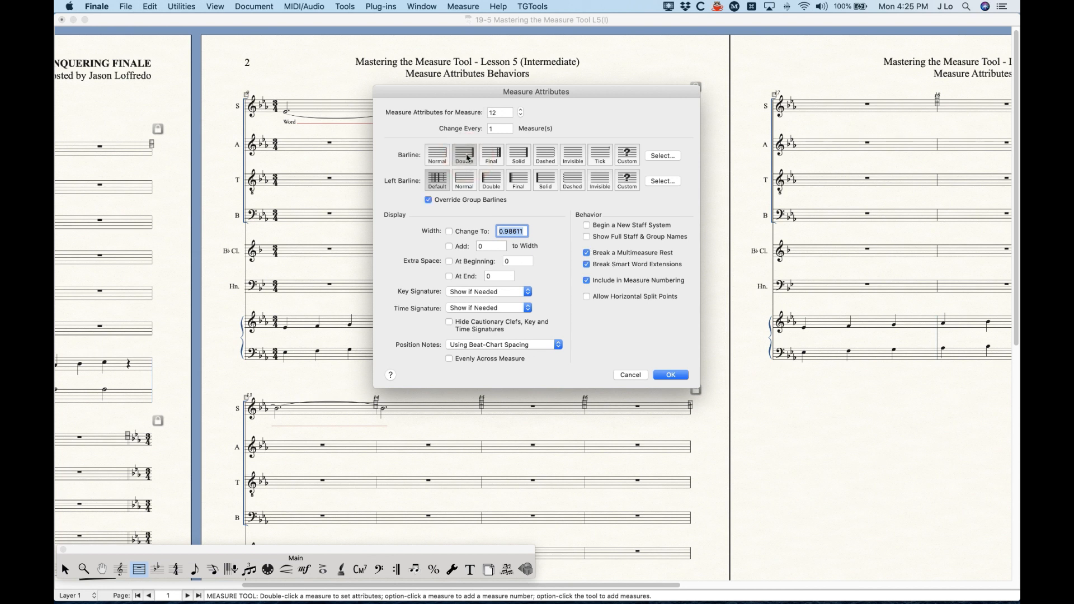
{"action": "left_click", "coordinate": [492, 159]}
{"action": "left_click", "coordinate": [518, 158]}
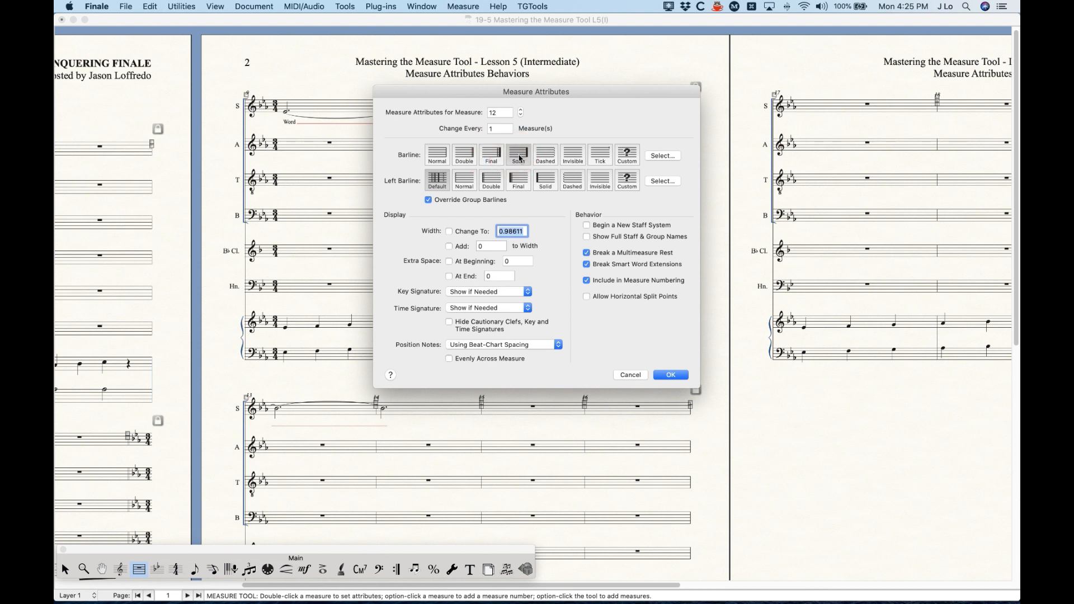
{"action": "left_click", "coordinate": [437, 161]}
{"action": "left_click", "coordinate": [545, 159]}
{"action": "left_click", "coordinate": [572, 159]}
{"action": "left_click", "coordinate": [602, 160]}
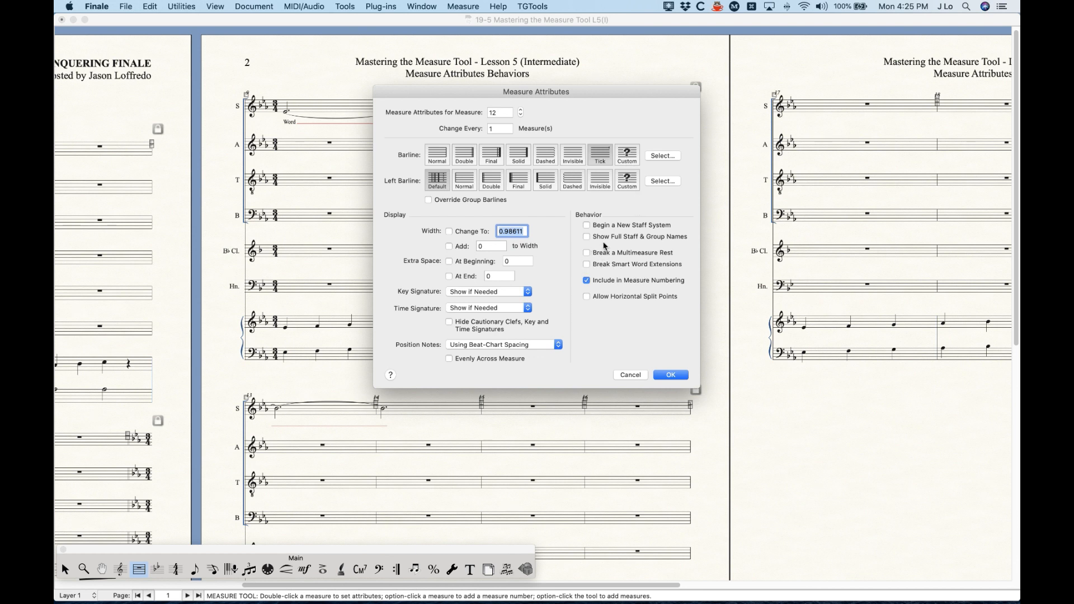
- Give measure 12 a Double barline with the word extension and multimeasure rest breaks that come with it
{"action": "left_click", "coordinate": [472, 160]}
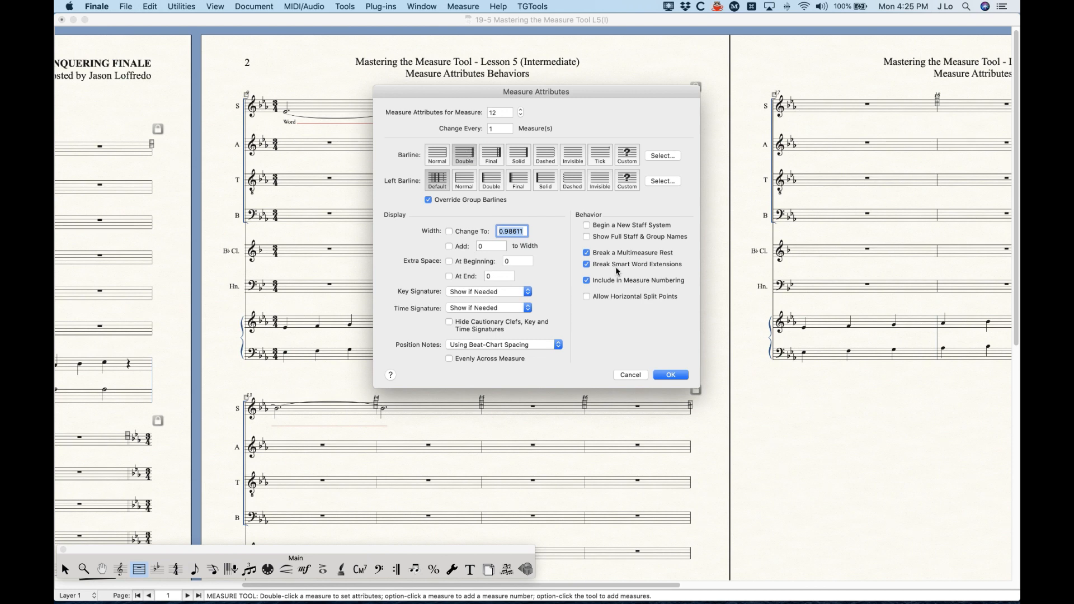
{"action": "left_click", "coordinate": [468, 93]}
{"action": "left_click_drag", "start_coordinate": [469, 94], "coordinate": [427, 172]}
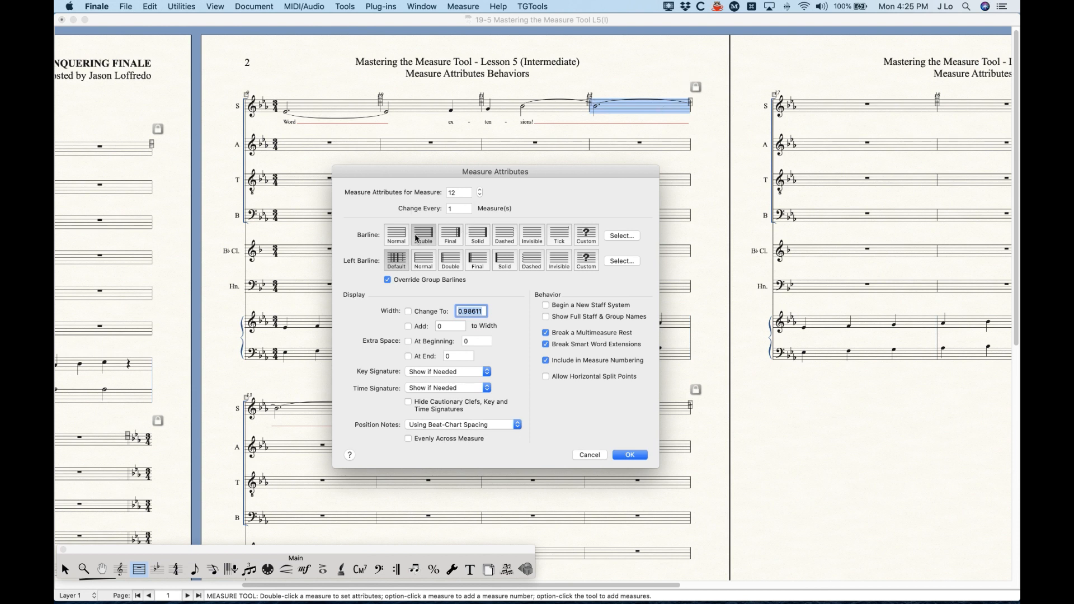
{"action": "left_click", "coordinate": [620, 454]}
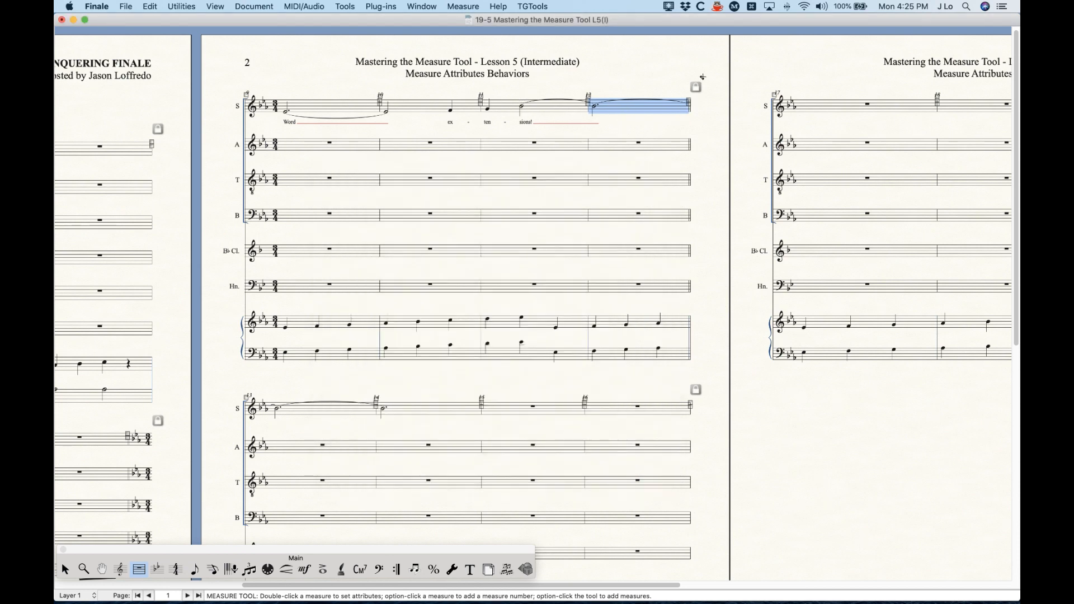
- Turn off Break Smart Word Extensions for measure 12 while keeping its Double barline
{"action": "double_click", "coordinate": [647, 108]}
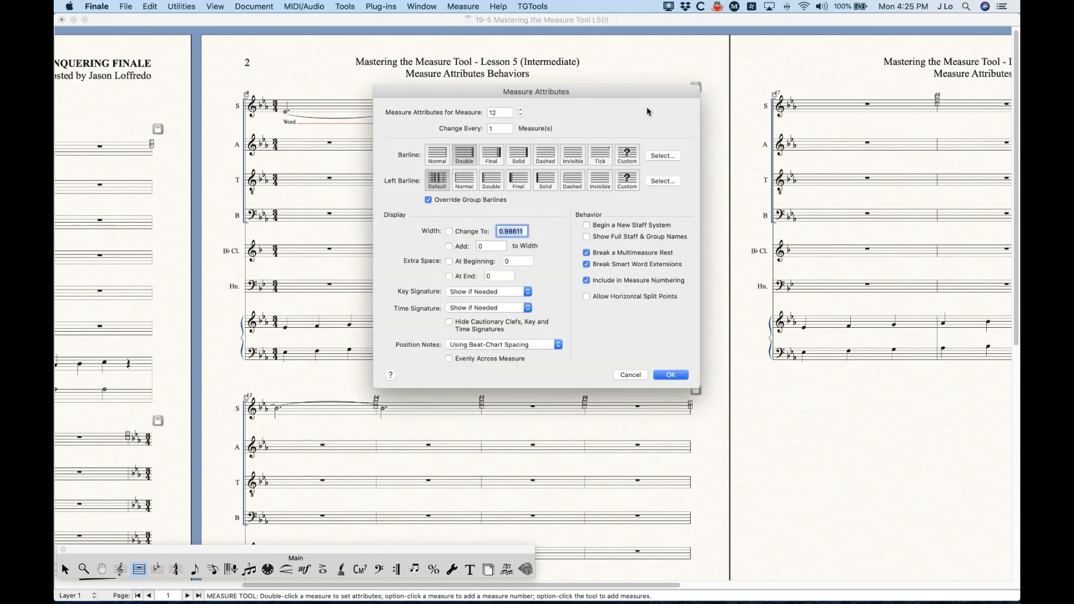
{"action": "left_click", "coordinate": [612, 267]}
{"action": "left_click", "coordinate": [680, 376]}
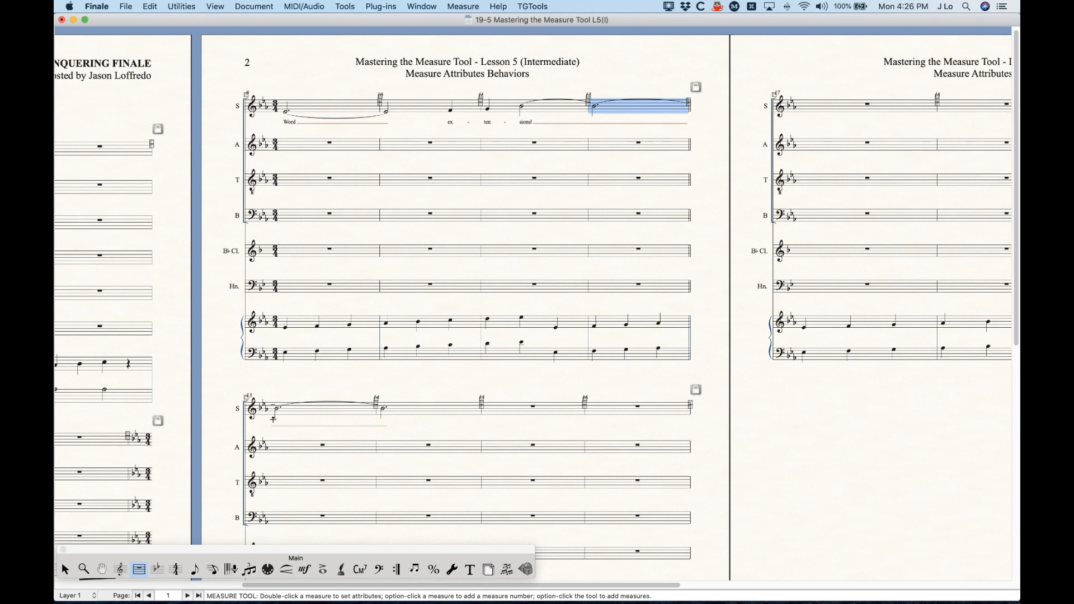
- Turn Break Smart Word Extensions back on for measure 12 and try the Final, Solid, Double and Normal barlines
{"action": "key", "text": "Return"}
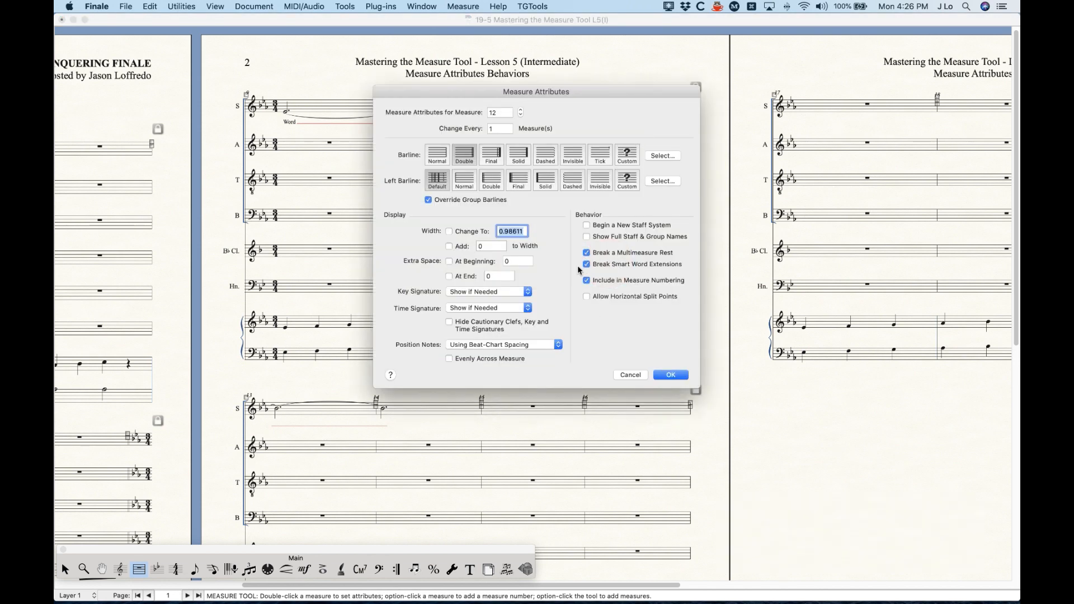
{"action": "left_click", "coordinate": [497, 162]}
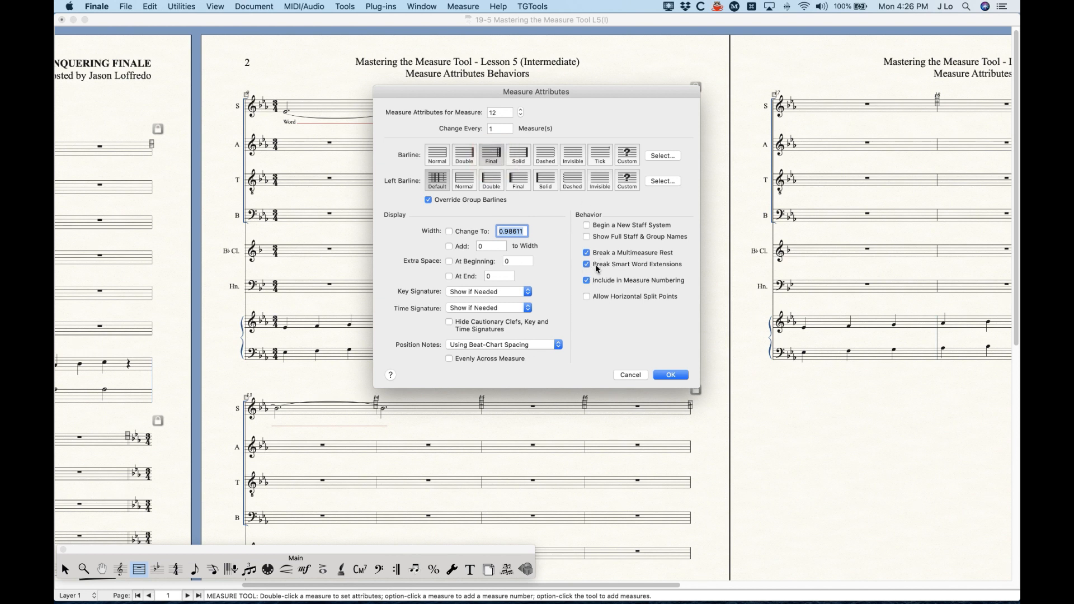
{"action": "left_click", "coordinate": [519, 156]}
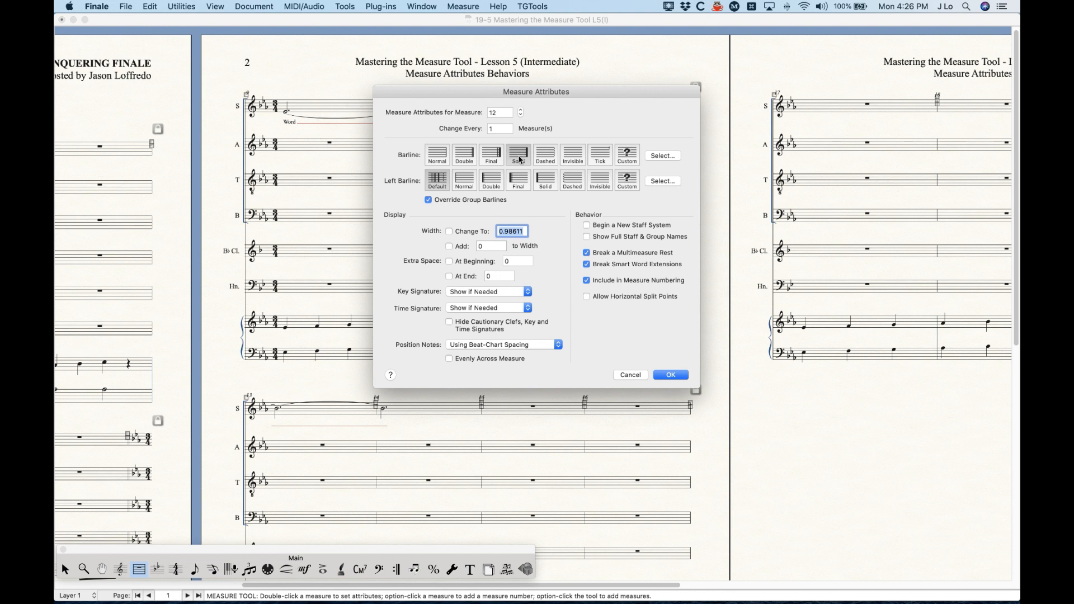
{"action": "left_click", "coordinate": [470, 159]}
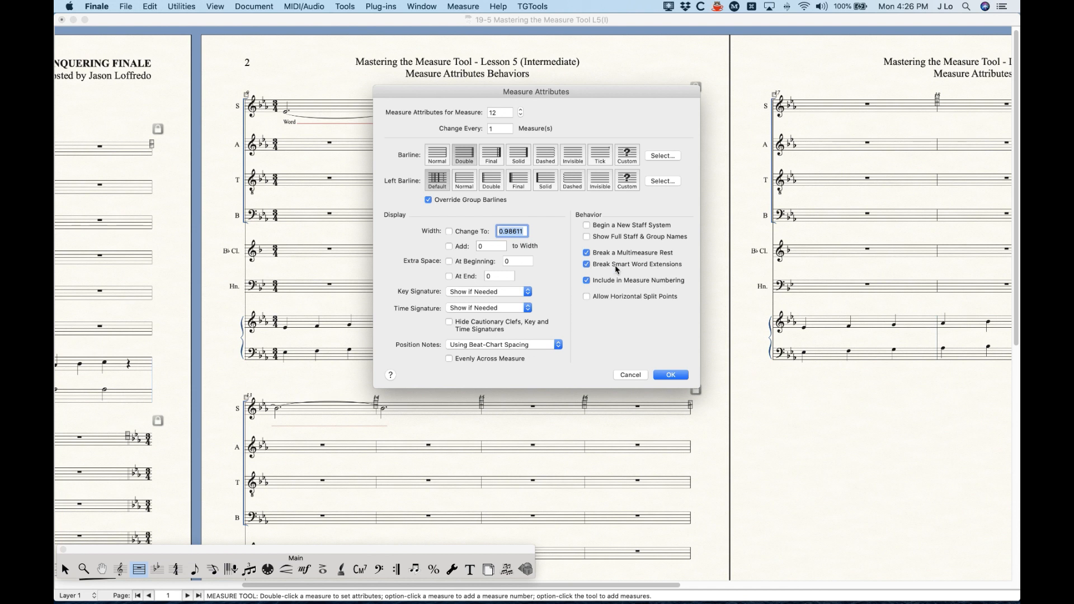
{"action": "left_click", "coordinate": [436, 153]}
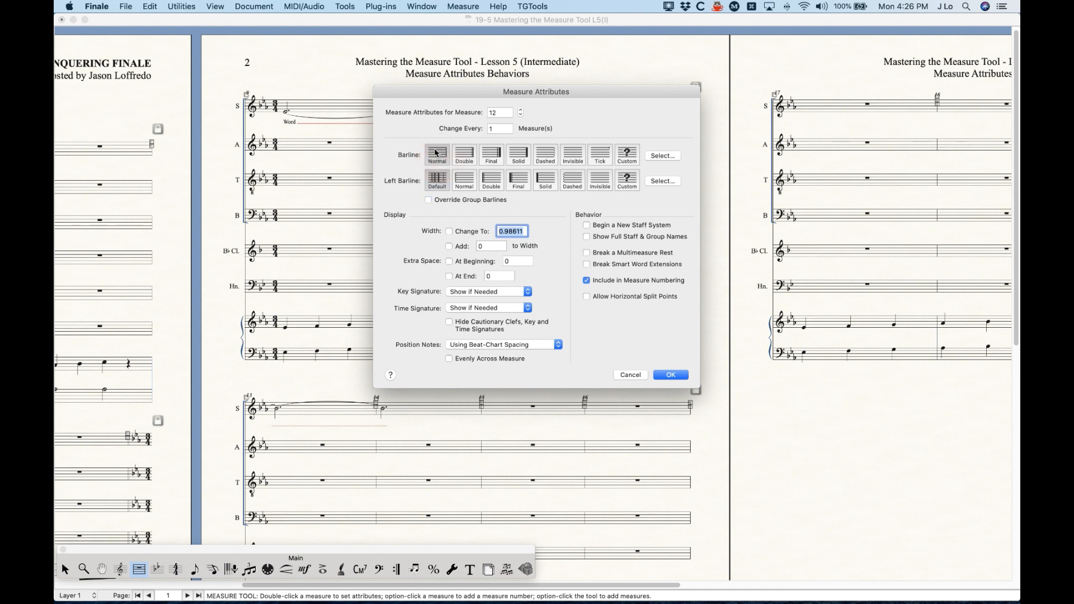
{"action": "left_click", "coordinate": [478, 162]}
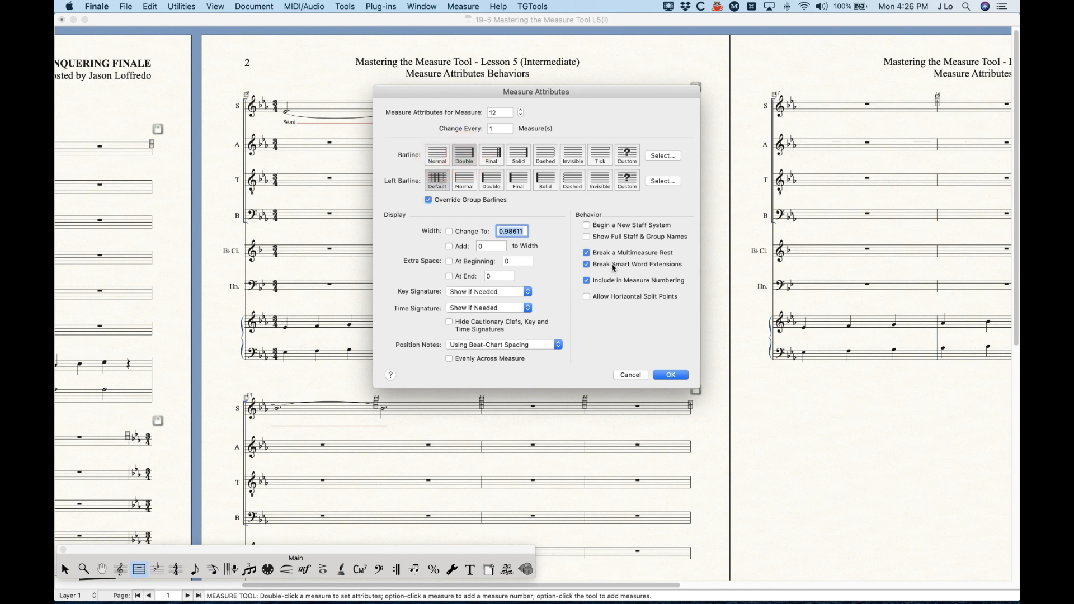
- Set the barline of measure 12 back to Normal and apply the attributes
{"action": "left_click", "coordinate": [436, 160]}
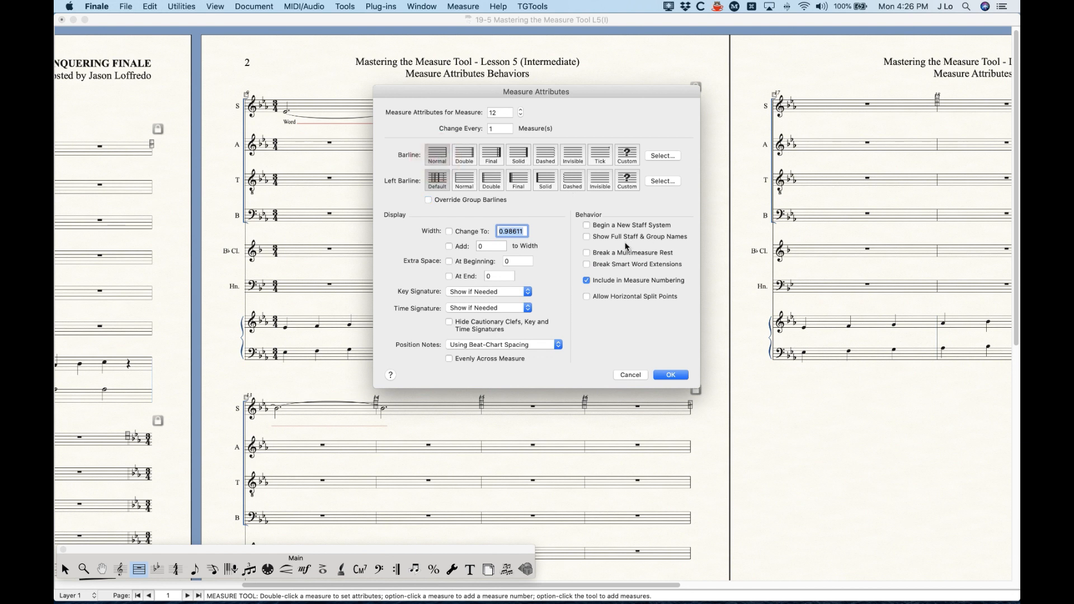
{"action": "left_click", "coordinate": [670, 374]}
{"action": "scroll", "coordinate": [531, 306], "scroll_direction": "left", "scroll_amount": 10}
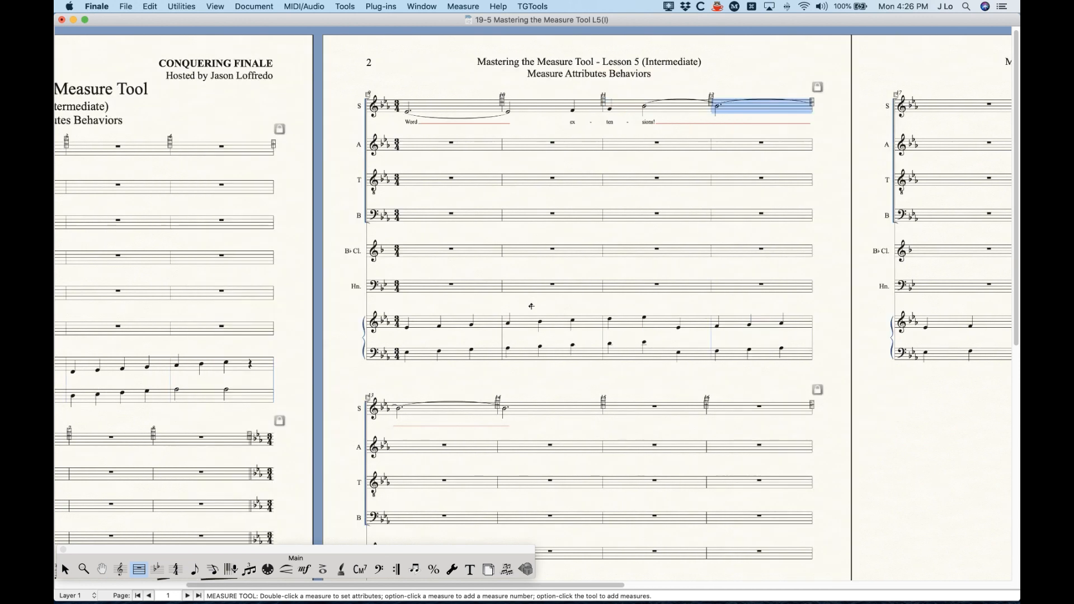
- Review the Behavior options in the attributes of measure 4 and the measure number region settings
{"action": "key", "text": "super+equal"}
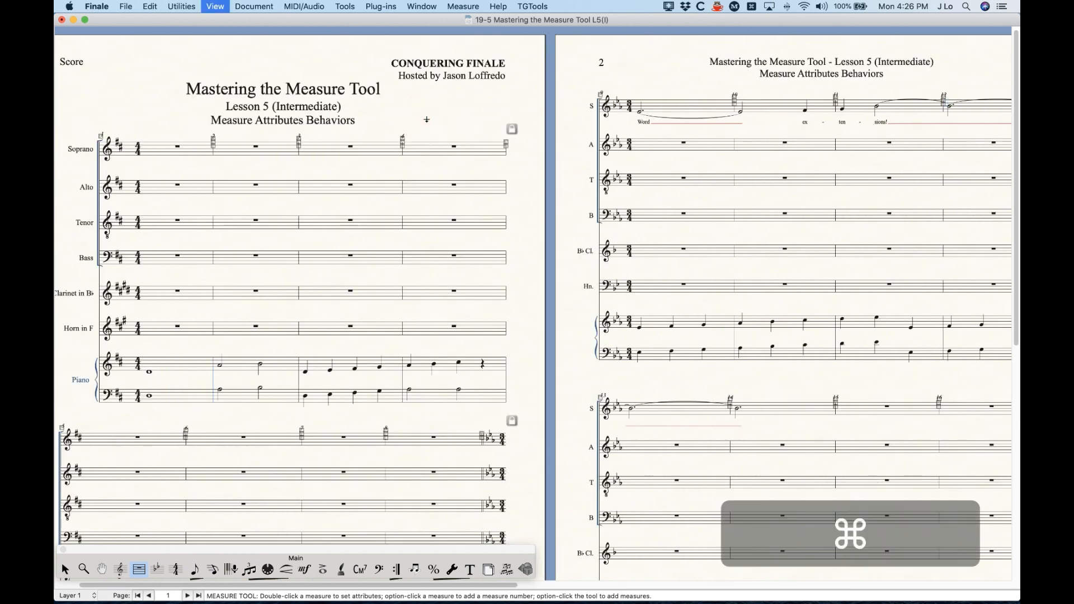
{"action": "double_click", "coordinate": [556, 190]}
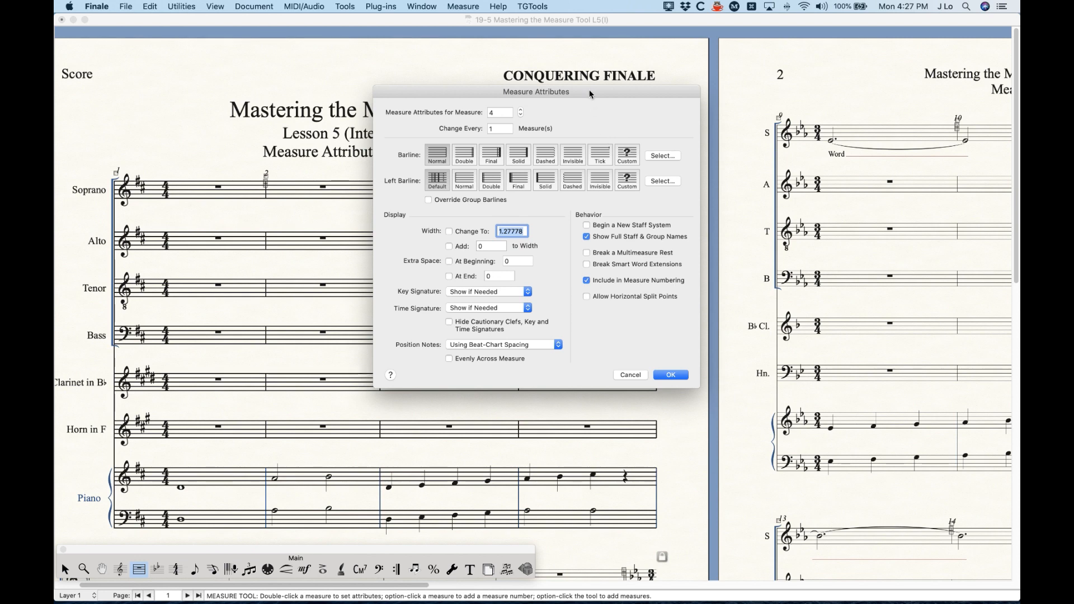
{"action": "left_click_drag", "start_coordinate": [589, 88], "coordinate": [475, 125]}
{"action": "left_click_drag", "start_coordinate": [540, 204], "coordinate": [580, 221]}
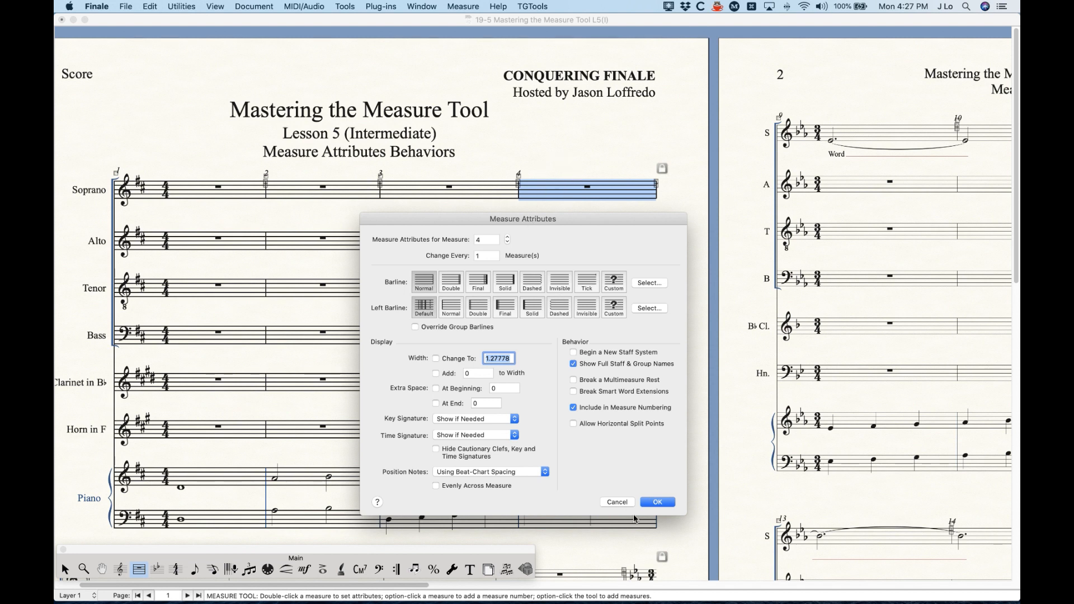
{"action": "left_click", "coordinate": [623, 499]}
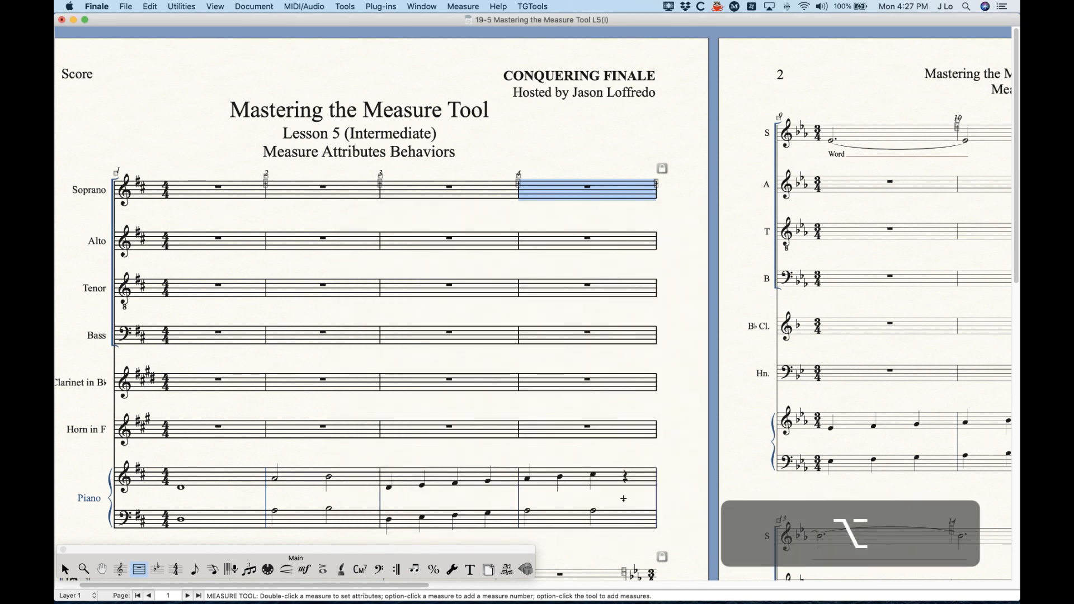
{"action": "left_click", "coordinate": [624, 498], "text": "alt"}
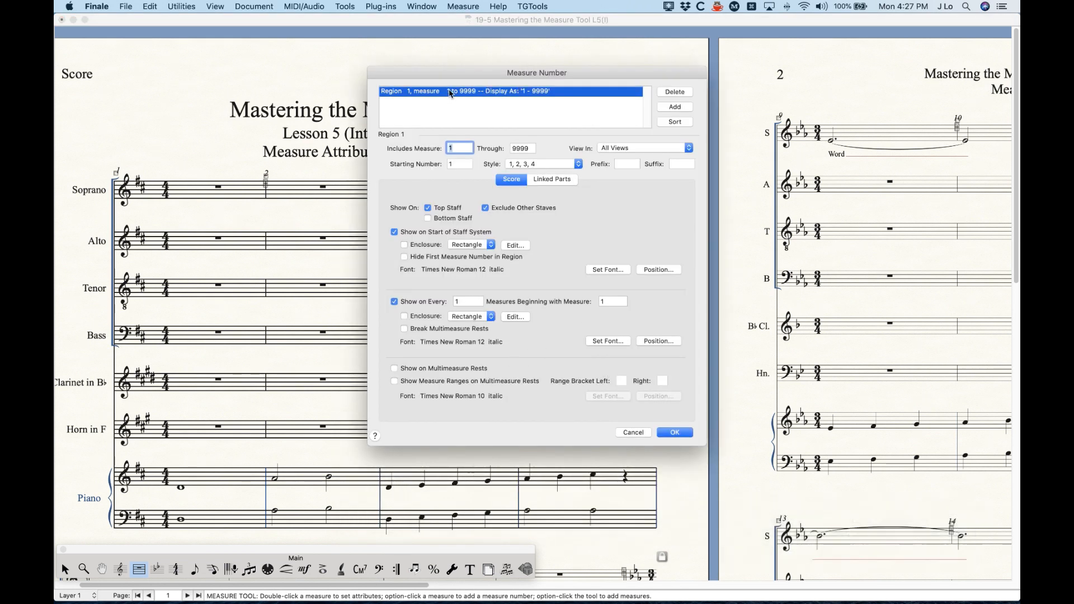
{"action": "left_click", "coordinate": [675, 432]}
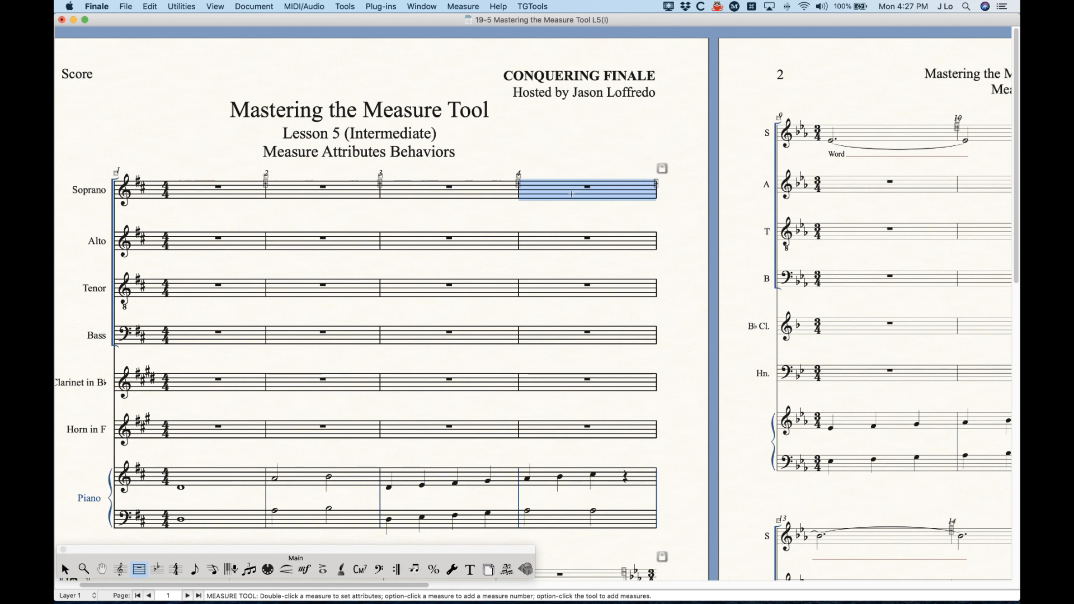
- Turn off Include in Measure Numbering for measure 4 and apply the attributes
{"action": "key", "text": "Return"}
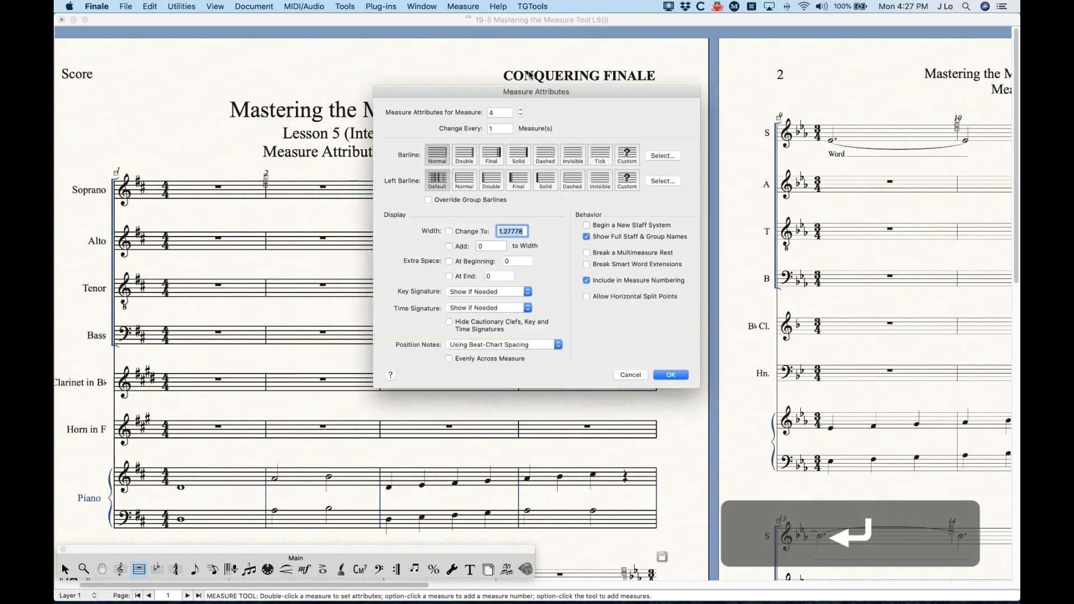
{"action": "left_click", "coordinate": [586, 280]}
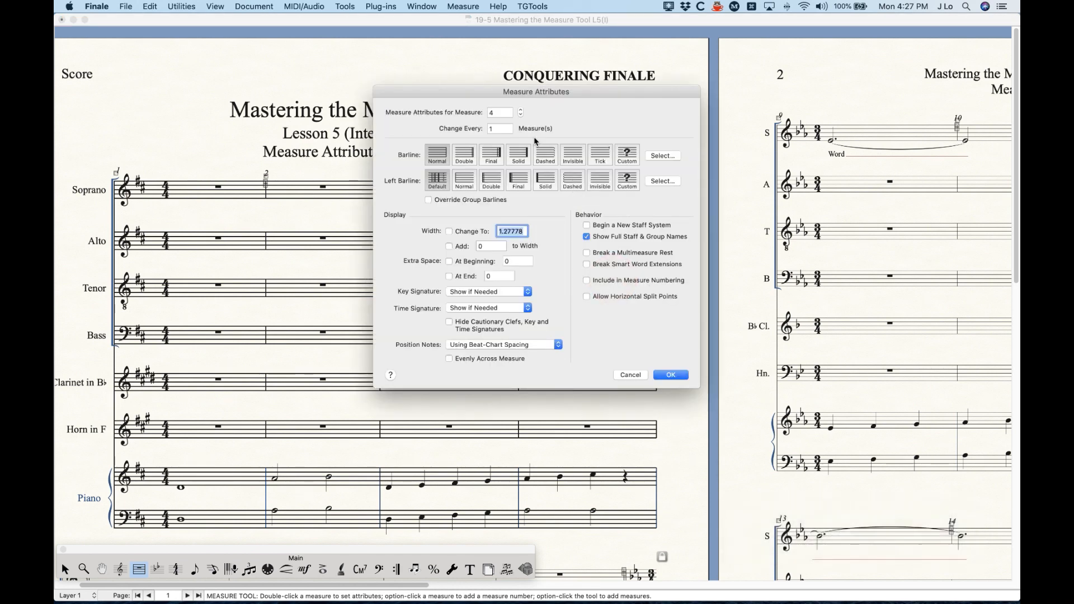
{"action": "left_click", "coordinate": [671, 375]}
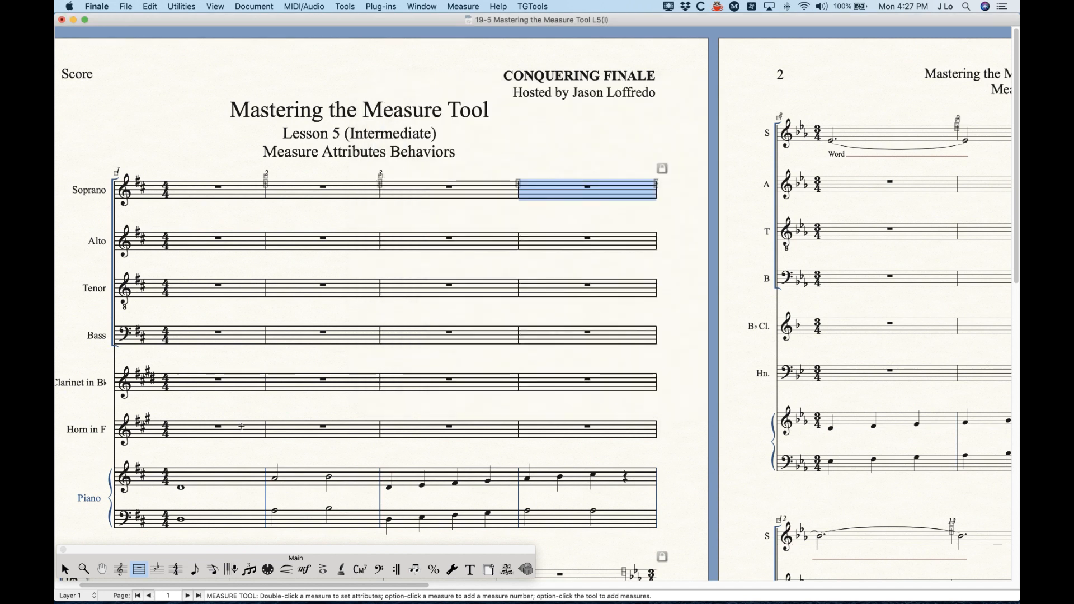
- Clear the selection with the Selection tool and examine the measure numbering across both systems of page 1
{"action": "left_click", "coordinate": [68, 569]}
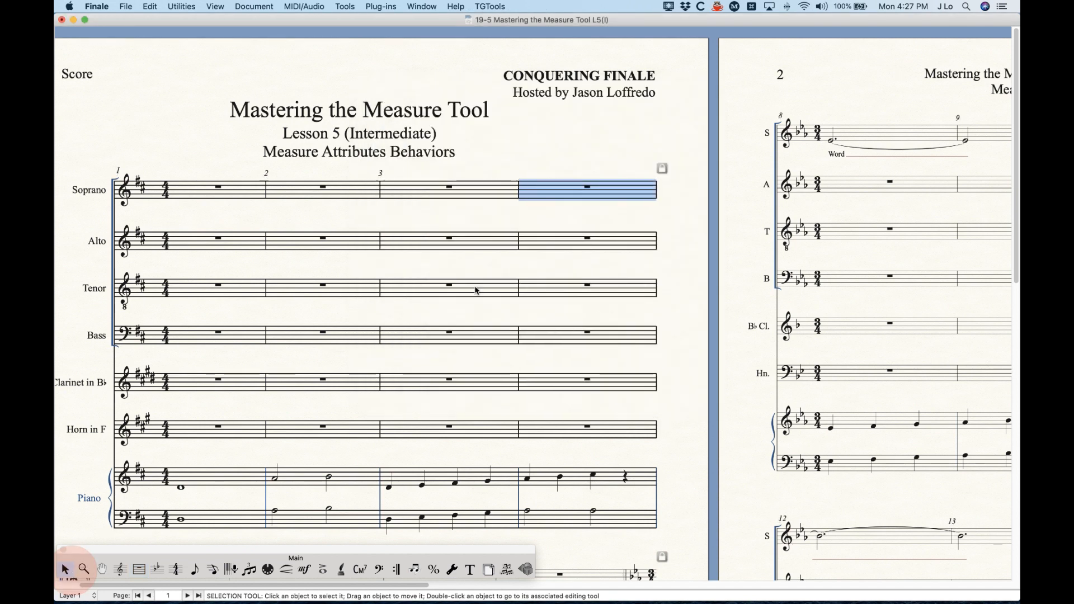
{"action": "left_click", "coordinate": [545, 168]}
{"action": "scroll", "coordinate": [229, 272], "scroll_direction": "down", "scroll_amount": 6}
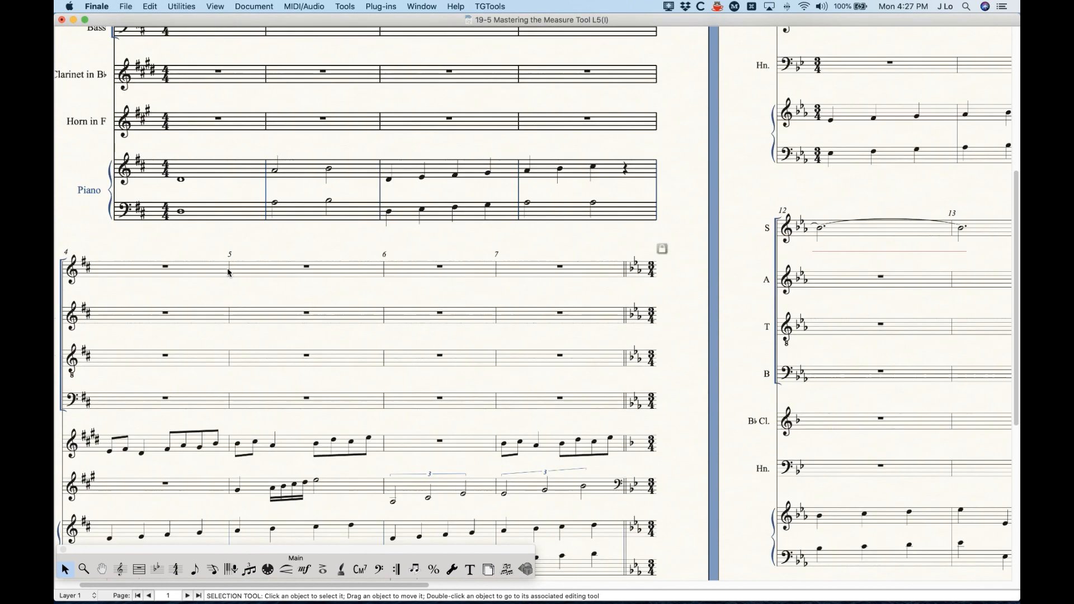
{"action": "scroll", "coordinate": [224, 273], "scroll_direction": "left", "scroll_amount": 4}
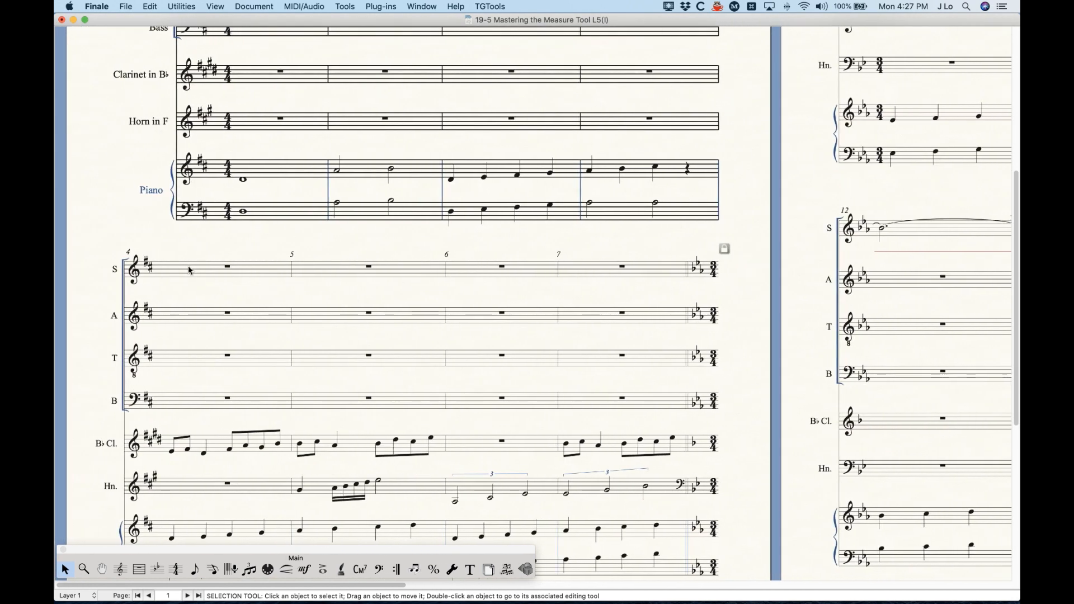
{"action": "scroll", "coordinate": [213, 393], "scroll_direction": "up", "scroll_amount": 5}
{"action": "scroll", "coordinate": [313, 389], "scroll_direction": "down", "scroll_amount": 3}
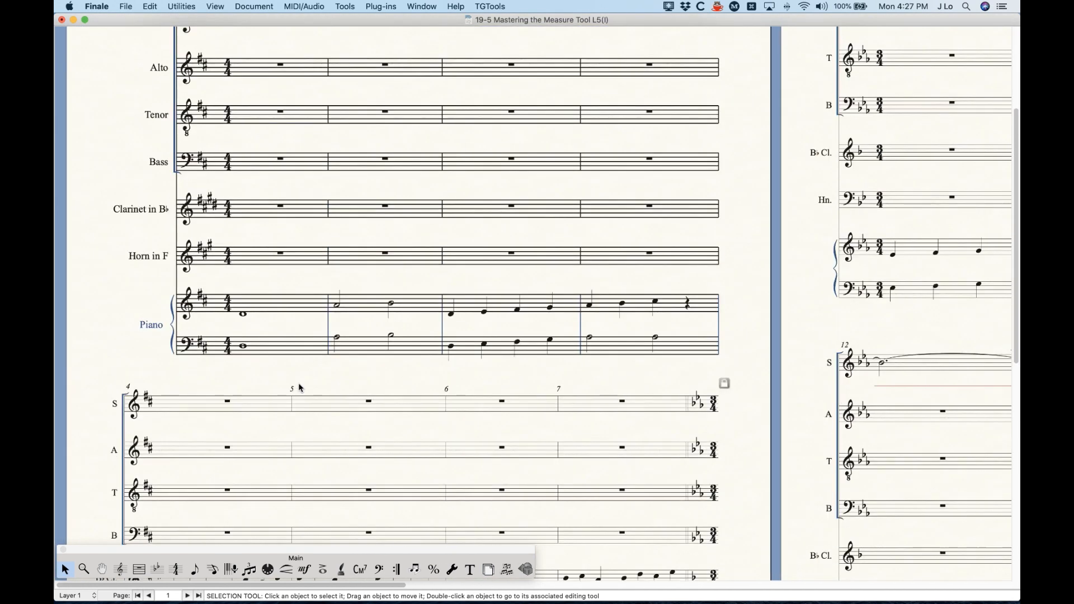
{"action": "scroll", "coordinate": [301, 388], "scroll_direction": "up", "scroll_amount": 4}
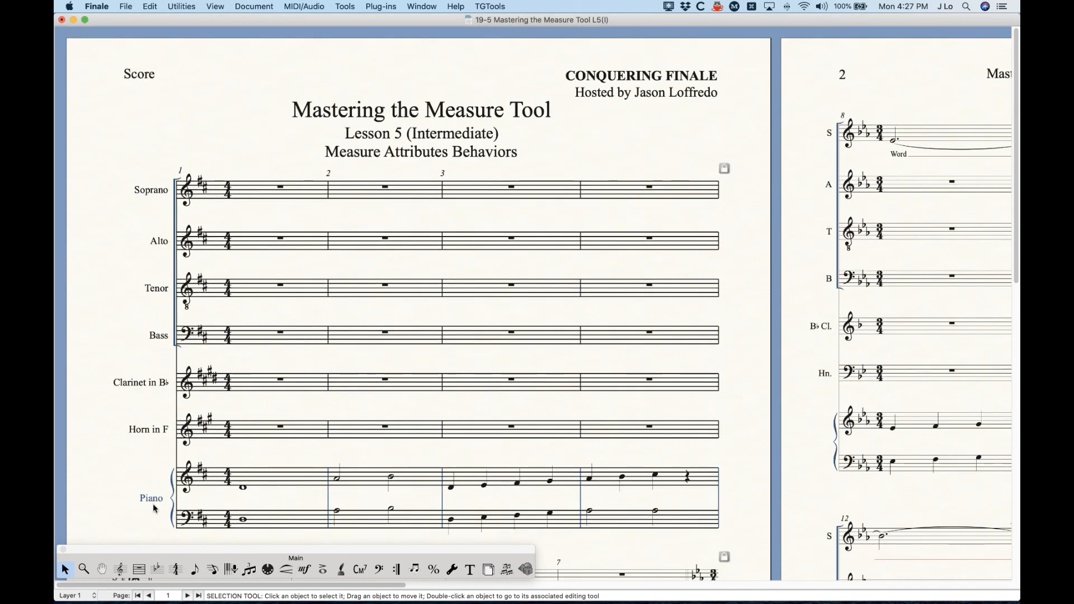
- Activate the Measure tool, switch to Scroll View and set the View preferences to Display Actual Measure Numbers
{"action": "left_click", "coordinate": [139, 570]}
{"action": "left_click", "coordinate": [139, 569]}
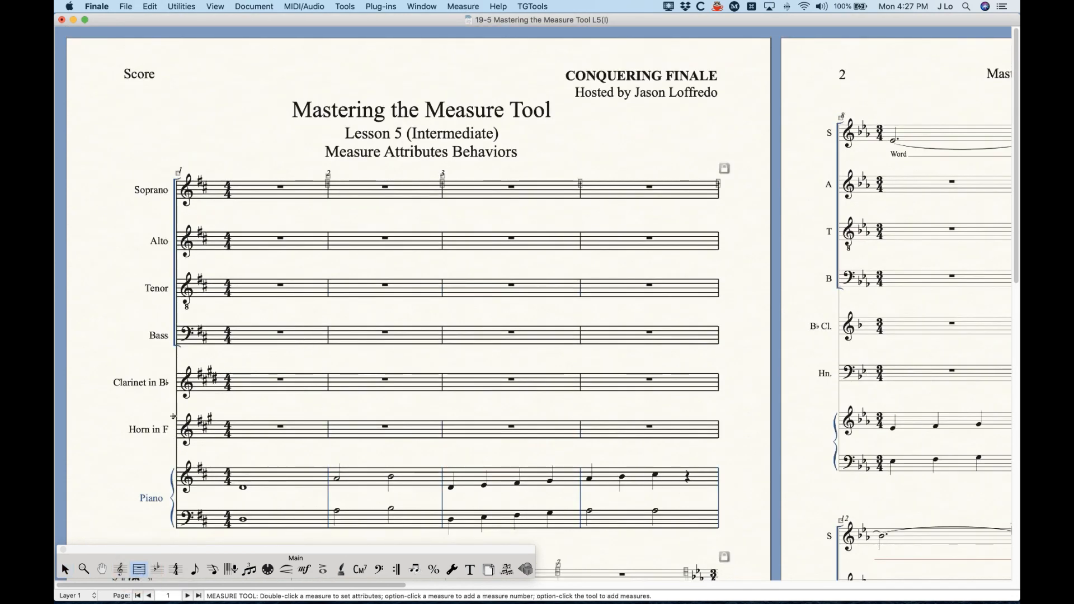
{"action": "key", "text": "super+e"}
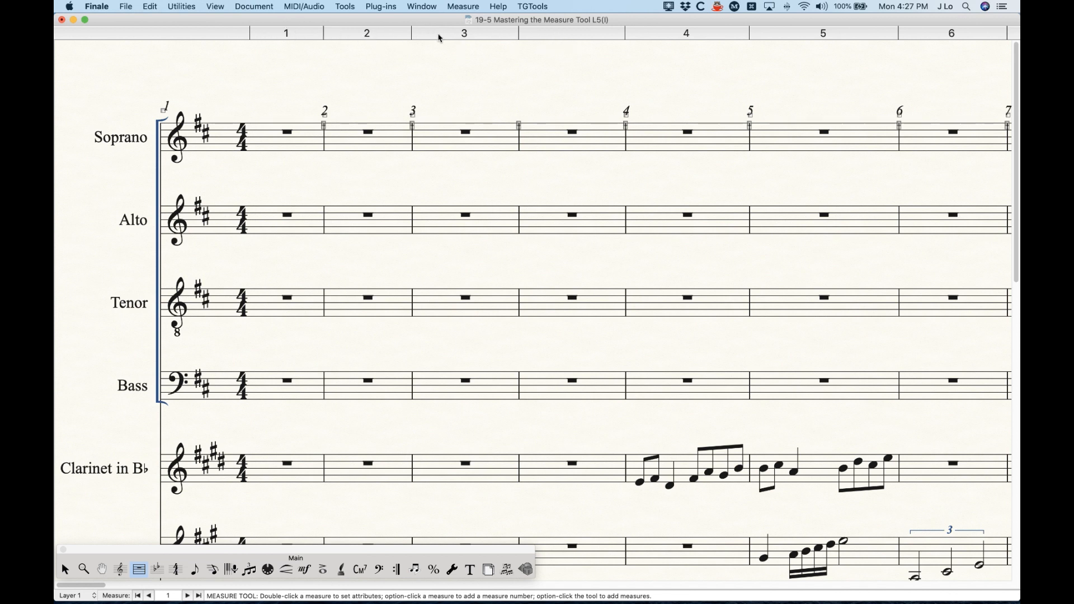
{"action": "left_click", "coordinate": [97, 6]}
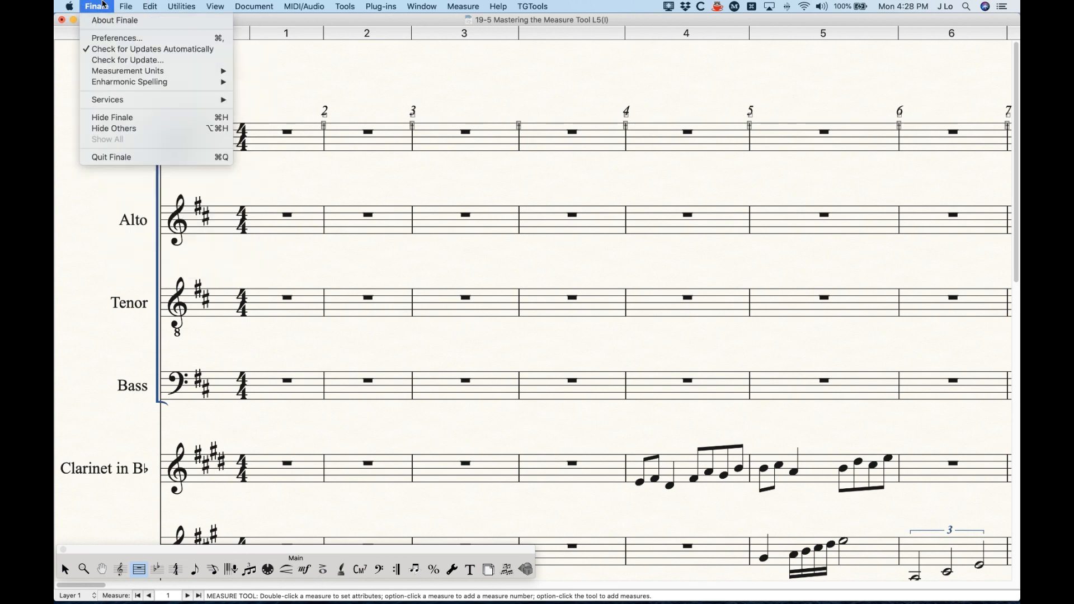
{"action": "left_click", "coordinate": [117, 38]}
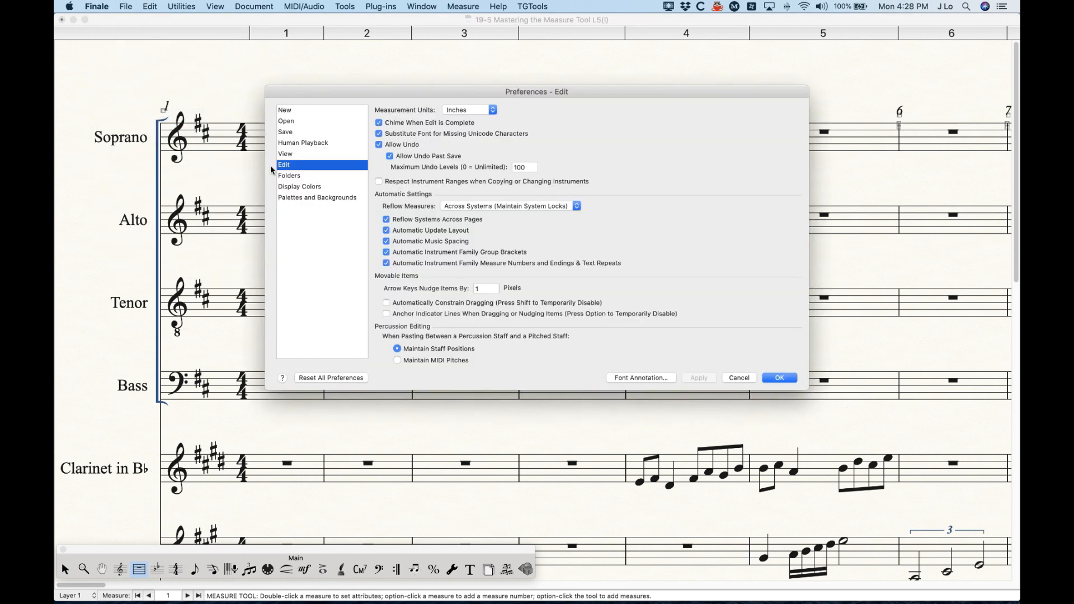
{"action": "left_click", "coordinate": [286, 154]}
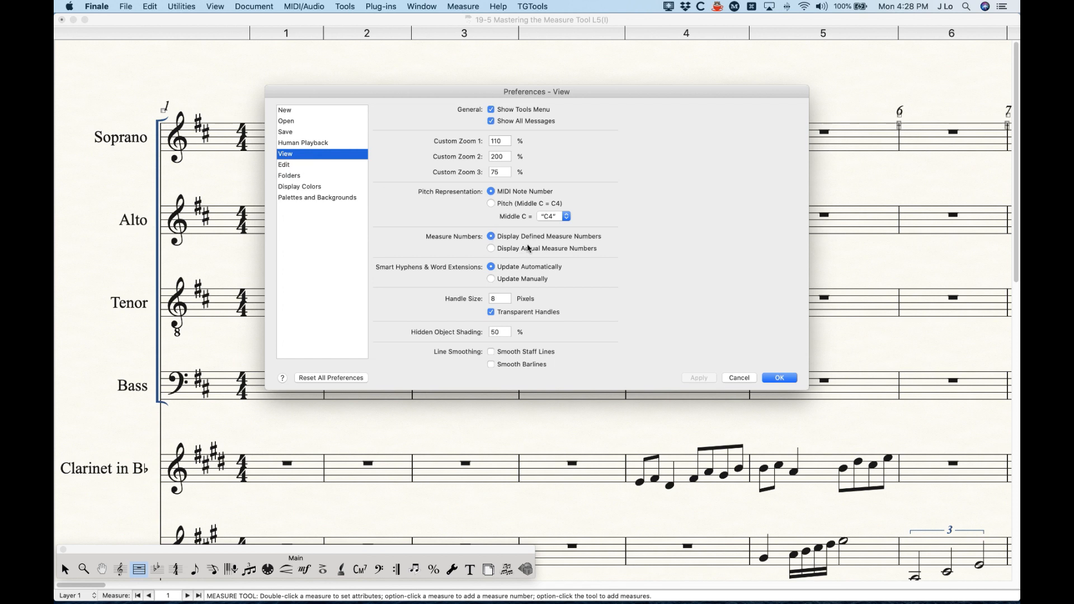
{"action": "left_click", "coordinate": [506, 250]}
{"action": "left_click", "coordinate": [699, 378]}
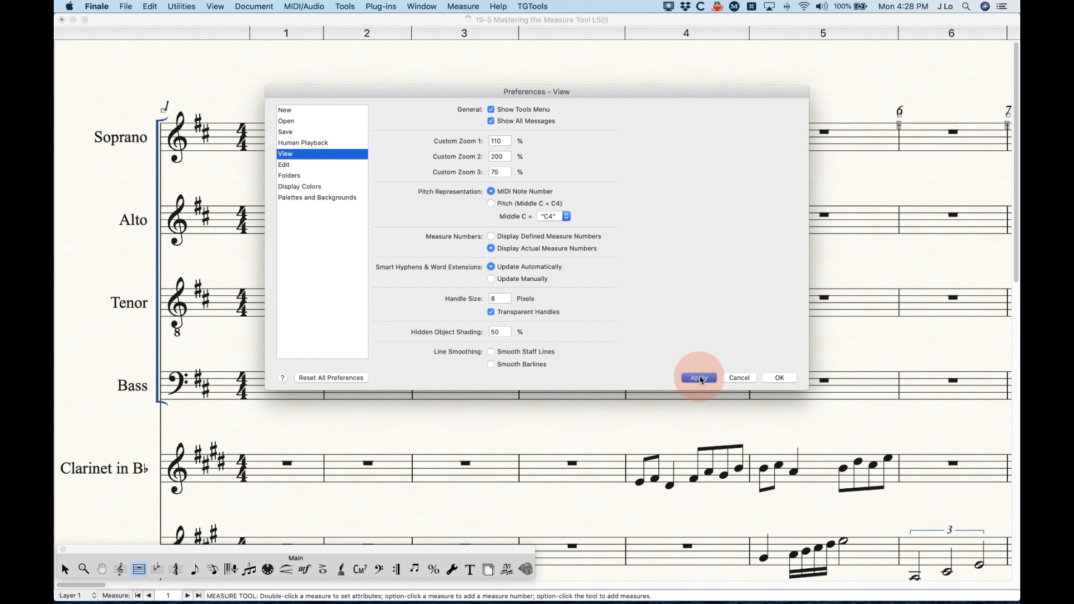
{"action": "left_click", "coordinate": [781, 377]}
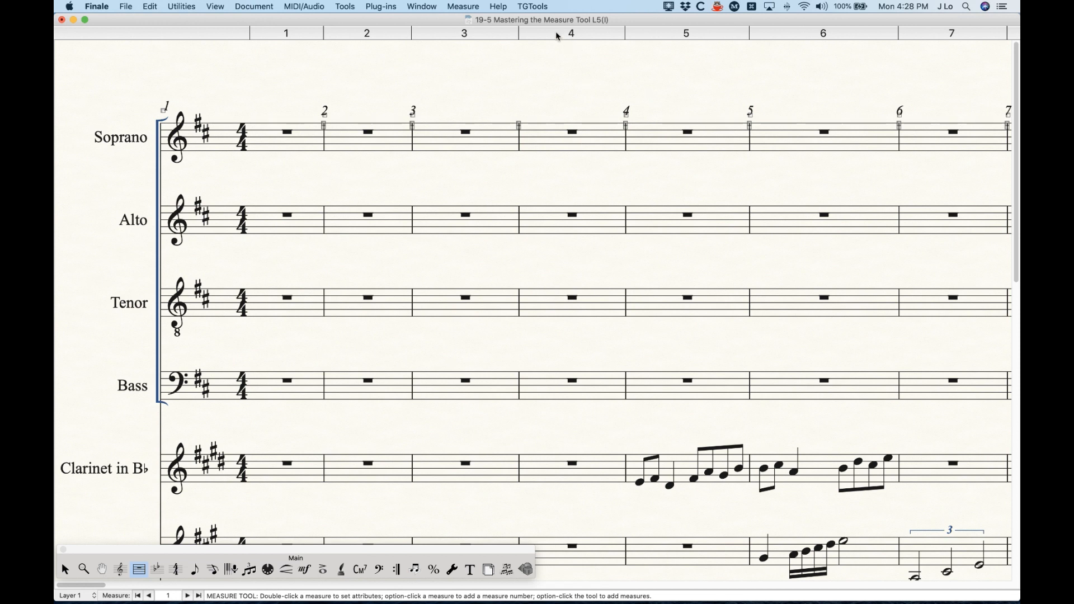
- Compare the actual numbers of the fourth to sixth measures with their printed numbers, and check the measure number region's display range
{"action": "left_click", "coordinate": [557, 127]}
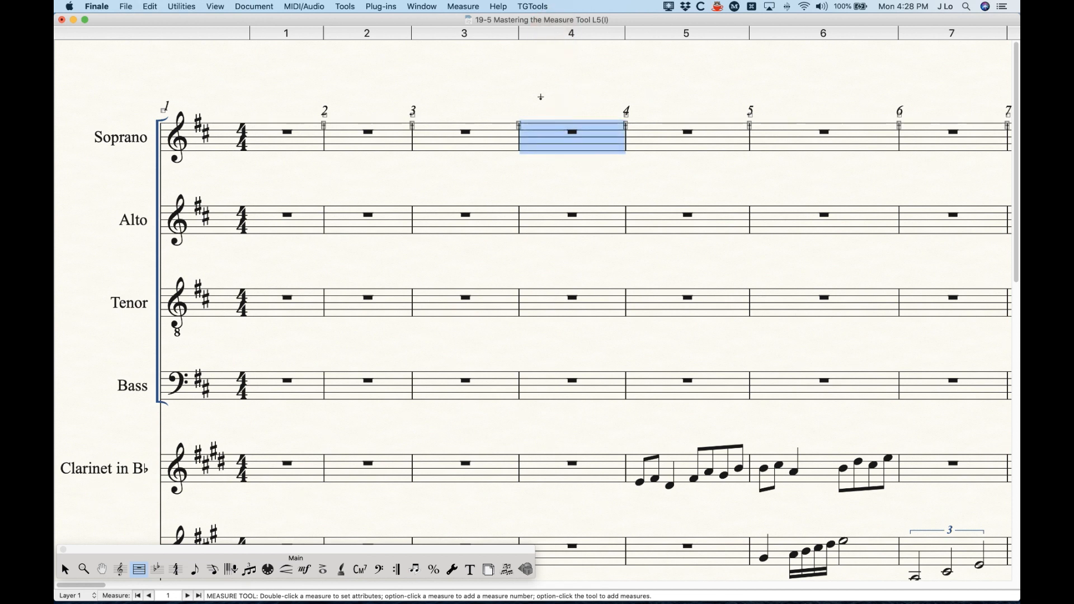
{"action": "left_click", "coordinate": [680, 147]}
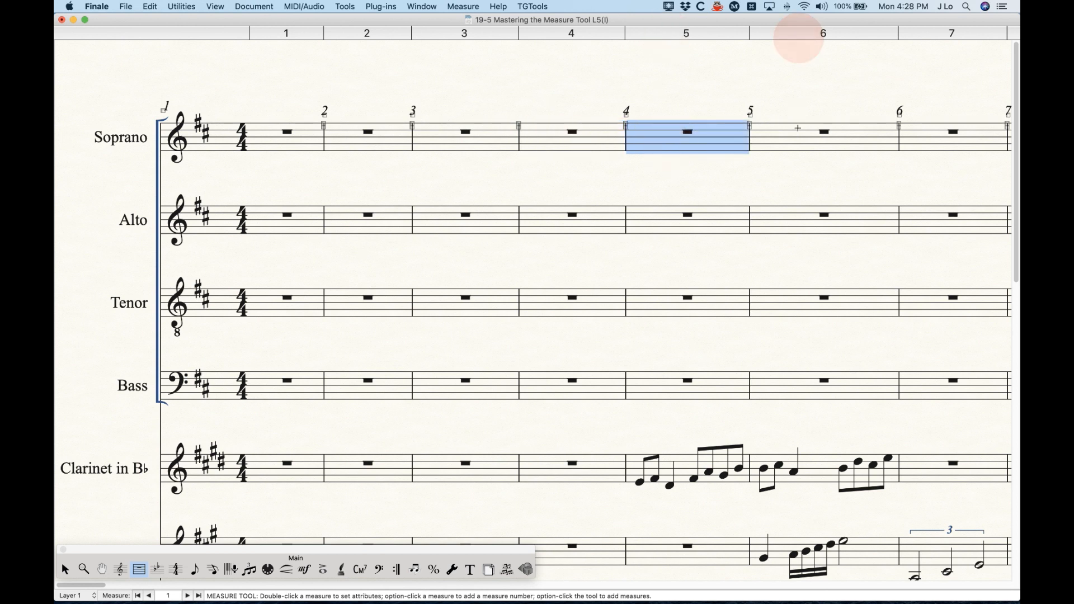
{"action": "left_click", "coordinate": [795, 128]}
{"action": "left_click", "coordinate": [566, 109]}
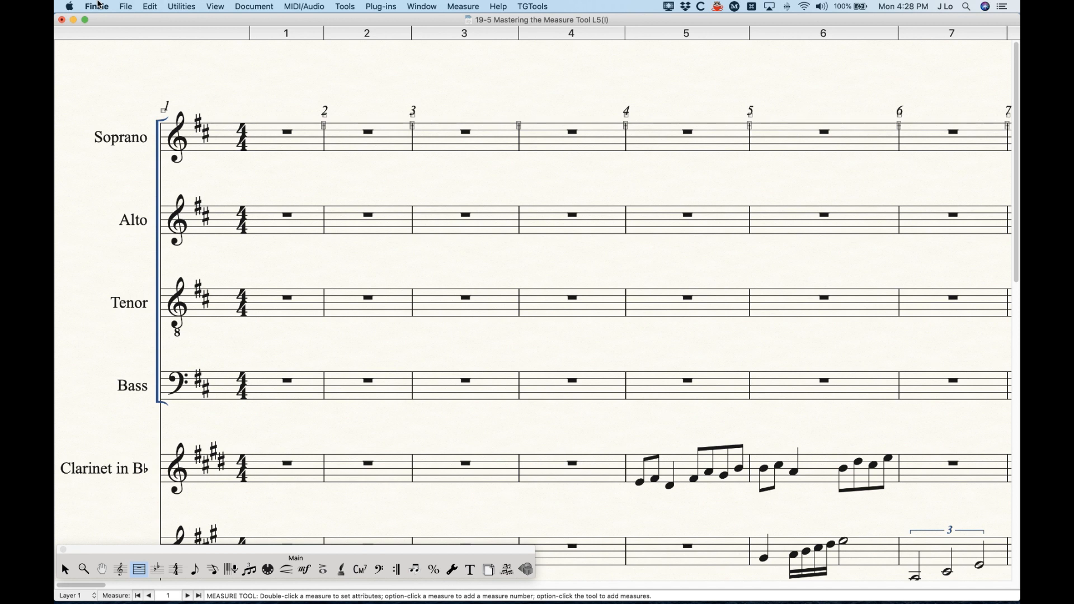
{"action": "key", "text": "alt+m"}
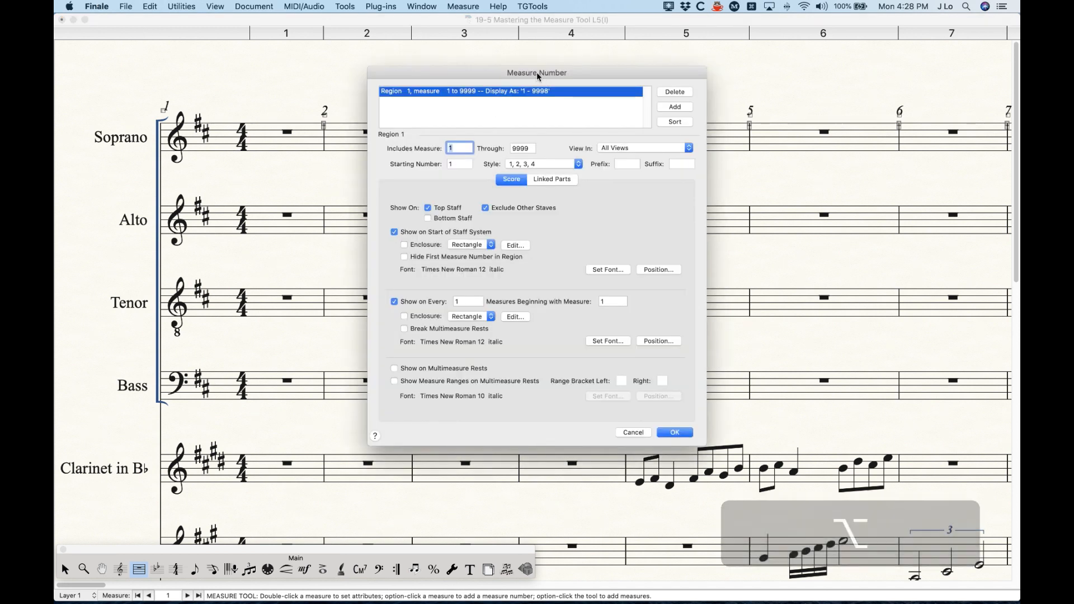
{"action": "left_click", "coordinate": [632, 433]}
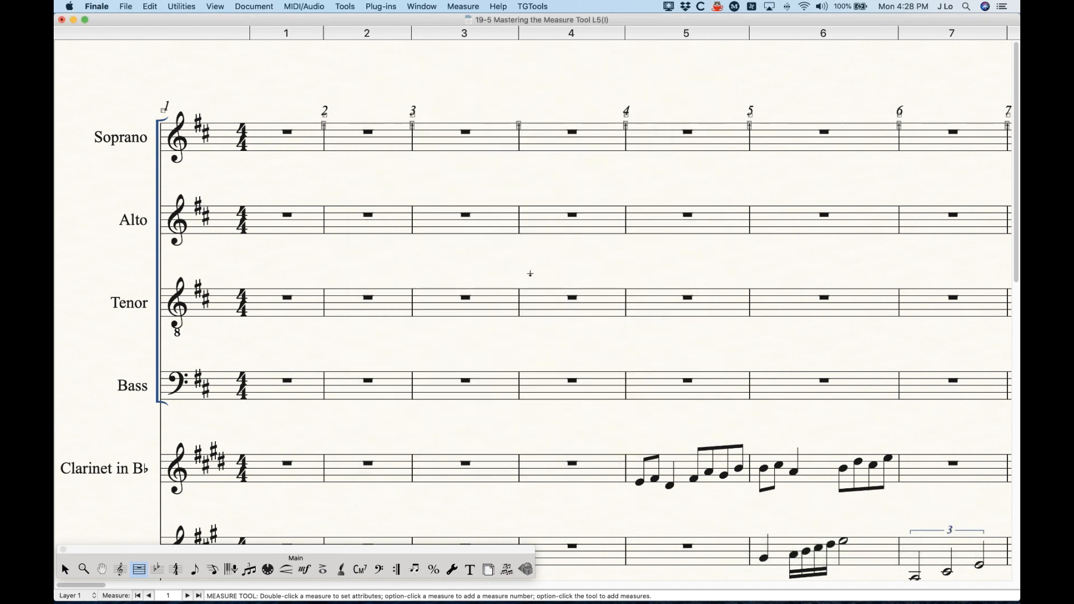
- Turn Include in Measure Numbering back on for measure 4 and apply the attributes
{"action": "double_click", "coordinate": [568, 139]}
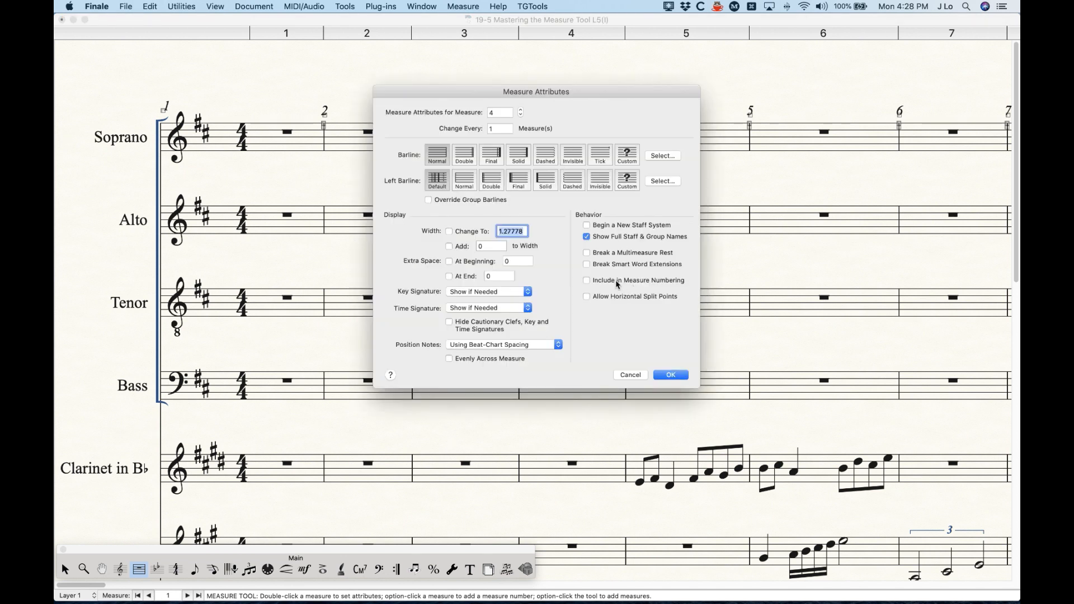
{"action": "left_click", "coordinate": [614, 285]}
{"action": "left_click", "coordinate": [669, 375]}
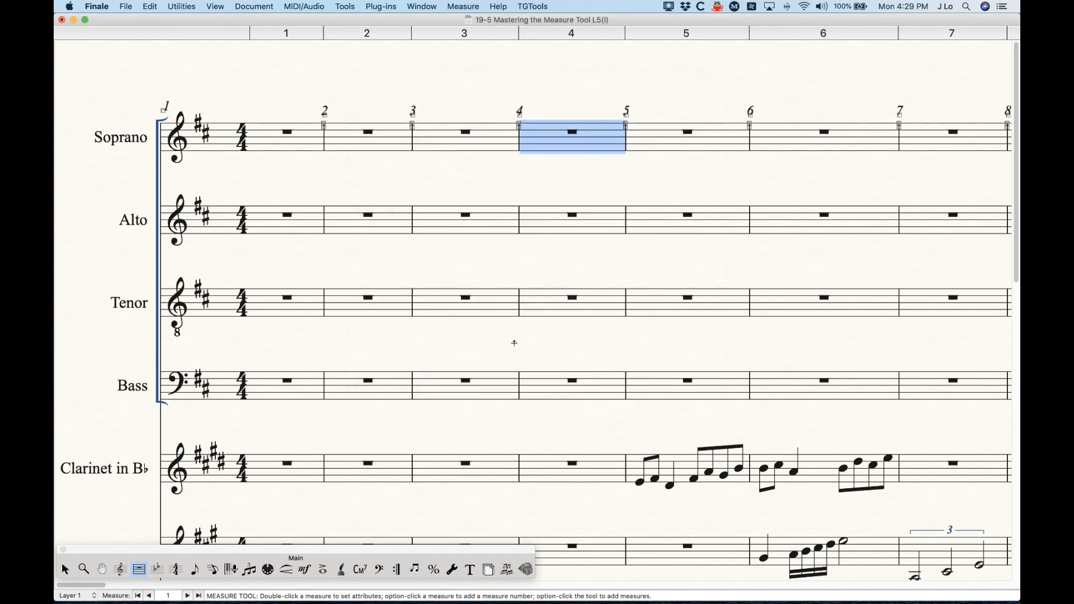
- Return to Page View and review the Behavior options in the attributes of measure 4
{"action": "key", "text": "super+e"}
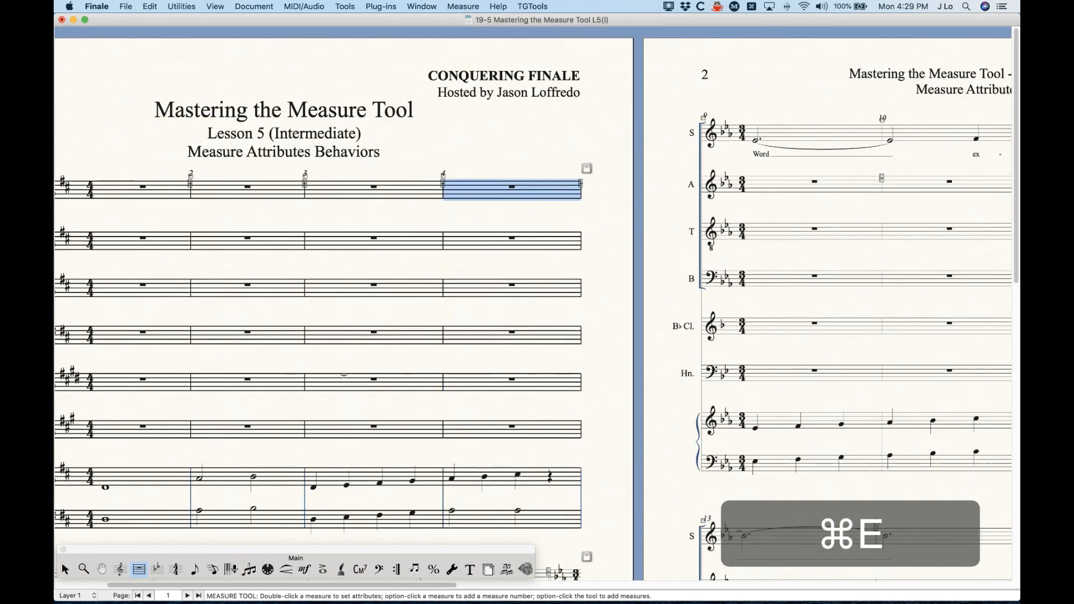
{"action": "key", "text": "super+minus"}
{"action": "key", "text": "super+minus"}
{"action": "key", "text": "Return"}
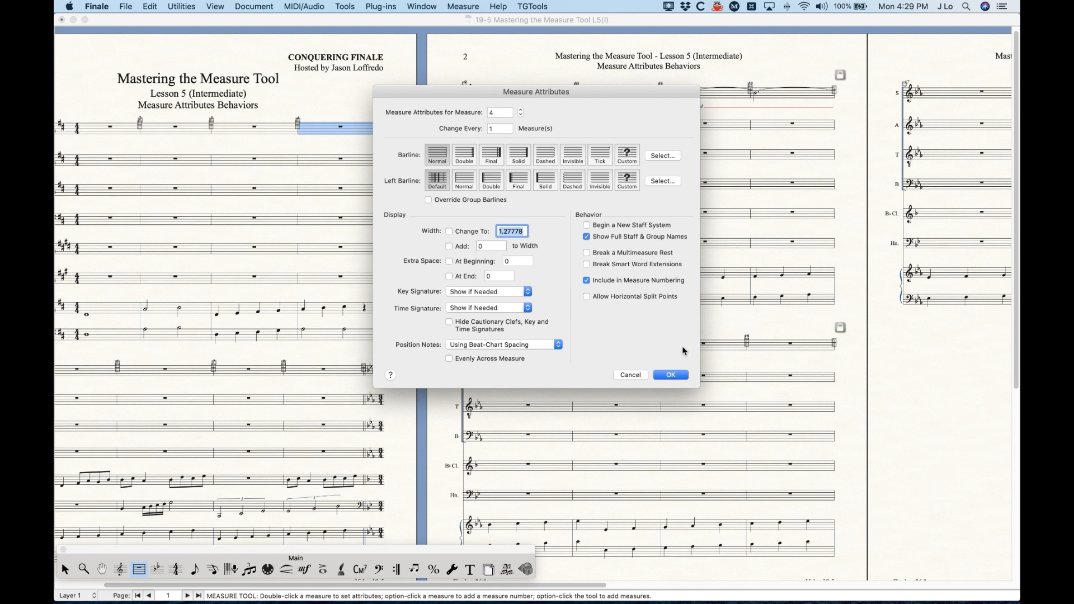
{"action": "left_click", "coordinate": [667, 375]}
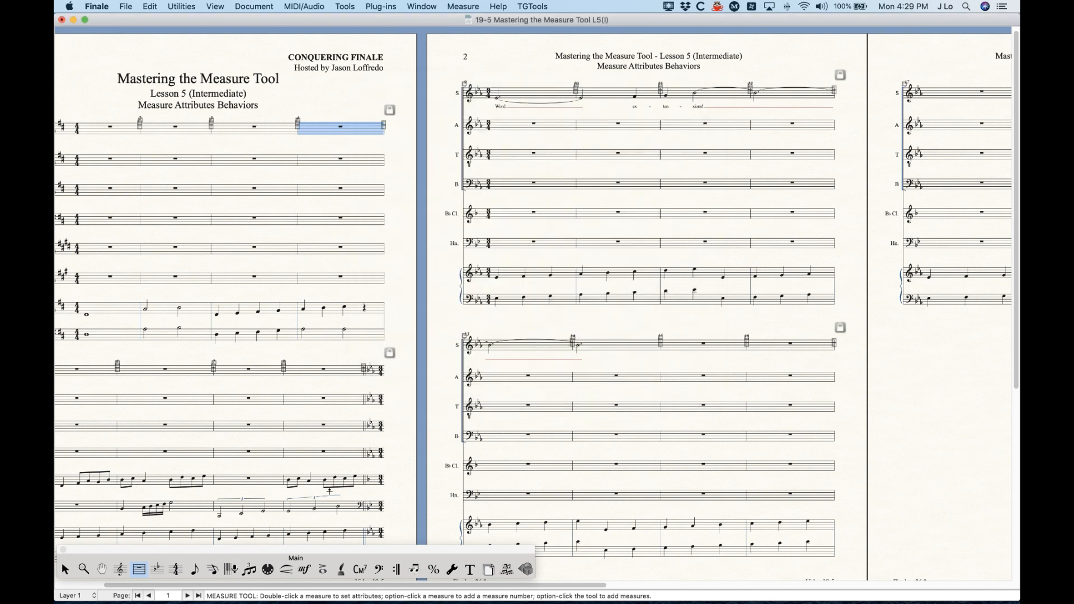
- Clear the selection with the Selection tool and examine the restored measure numbering on pages 1 and 2
{"action": "left_click", "coordinate": [64, 569]}
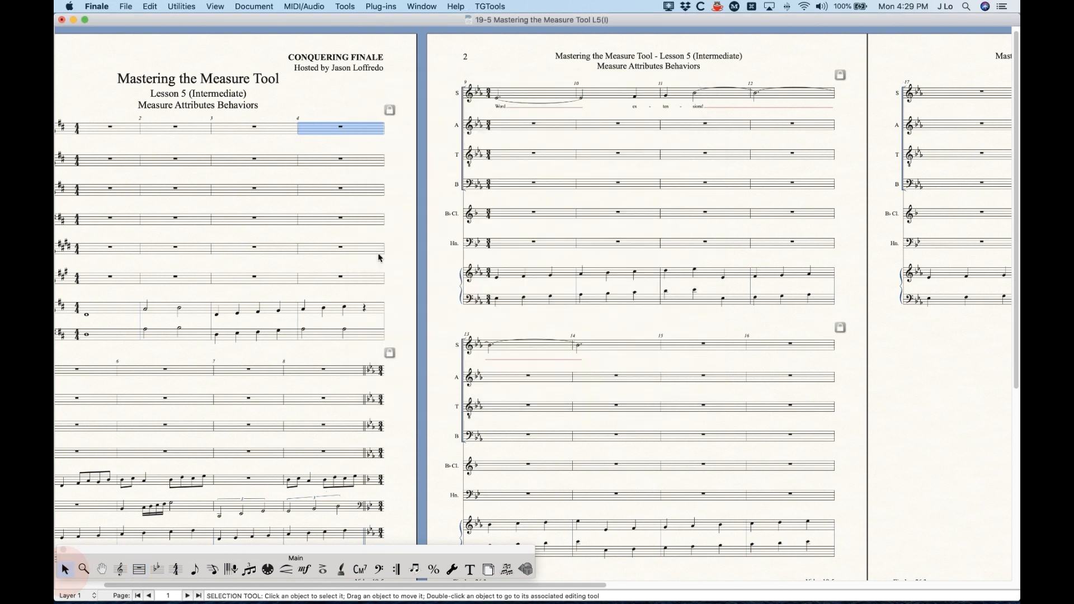
{"action": "left_click", "coordinate": [348, 233]}
{"action": "scroll", "coordinate": [399, 267], "scroll_direction": "left", "scroll_amount": 4}
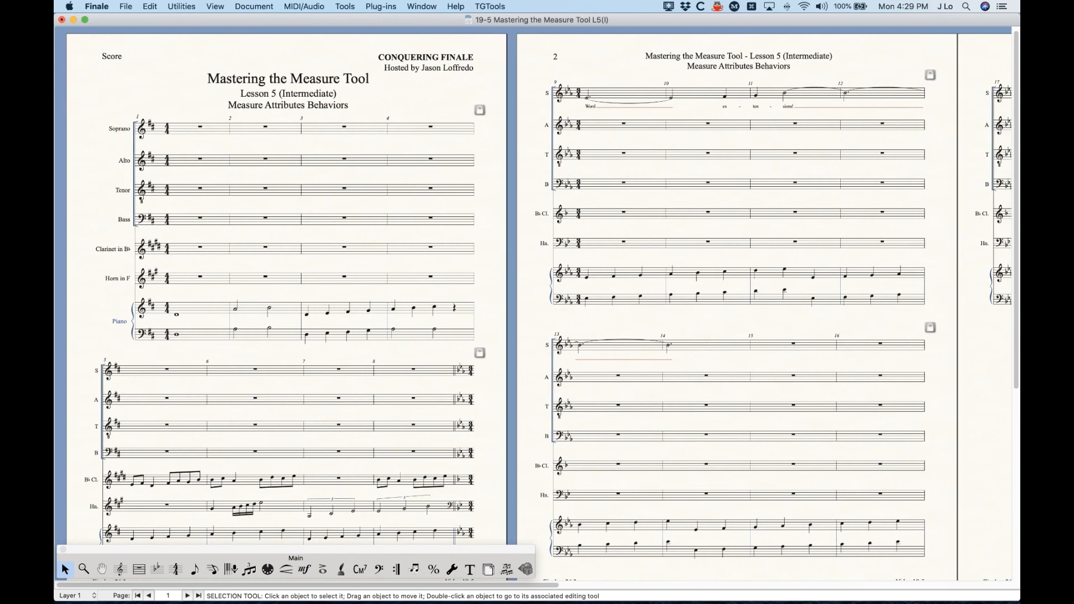